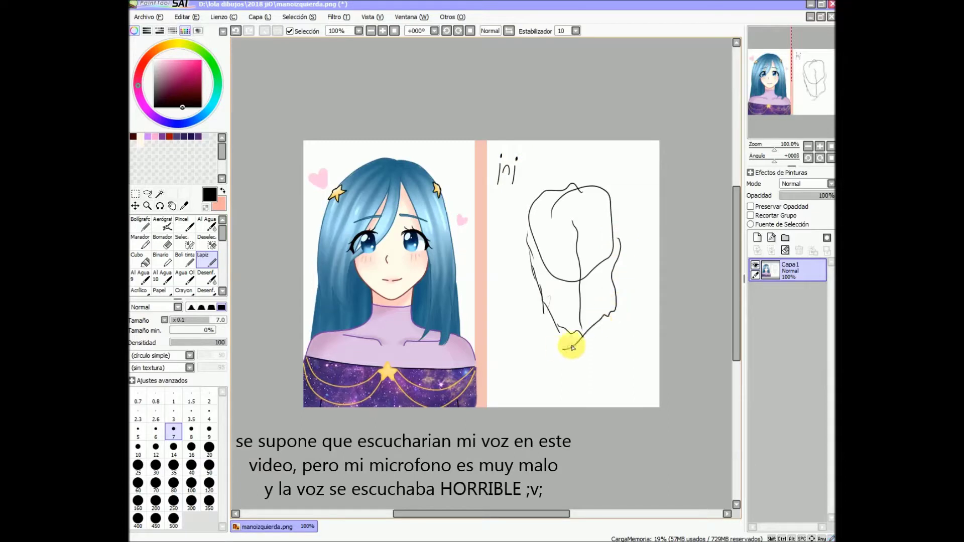
Erase the stray stroke below the chin and draw the neck and shoulders beneath the rough head sketch.
left_click(206, 207)
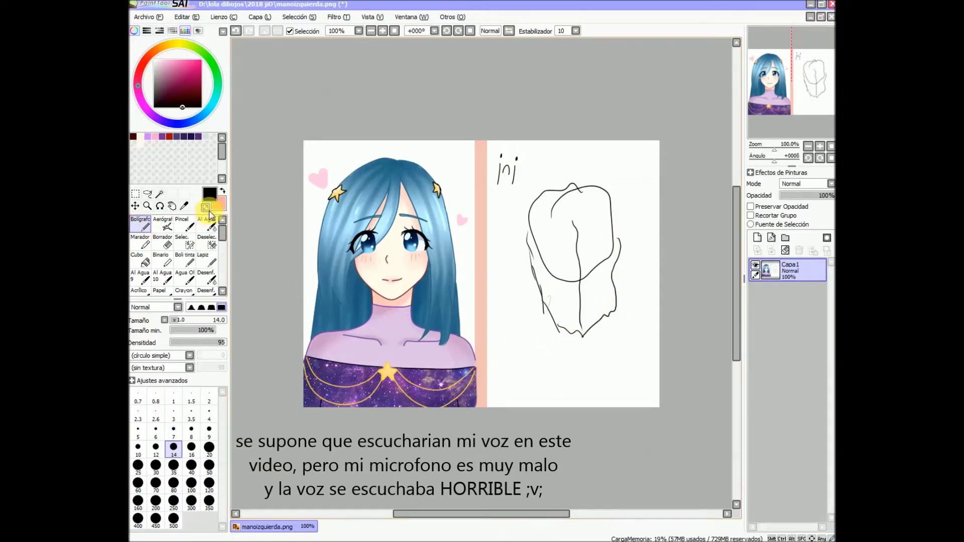
left_click(569, 319)
left_click_drag(601, 322, 659, 359)
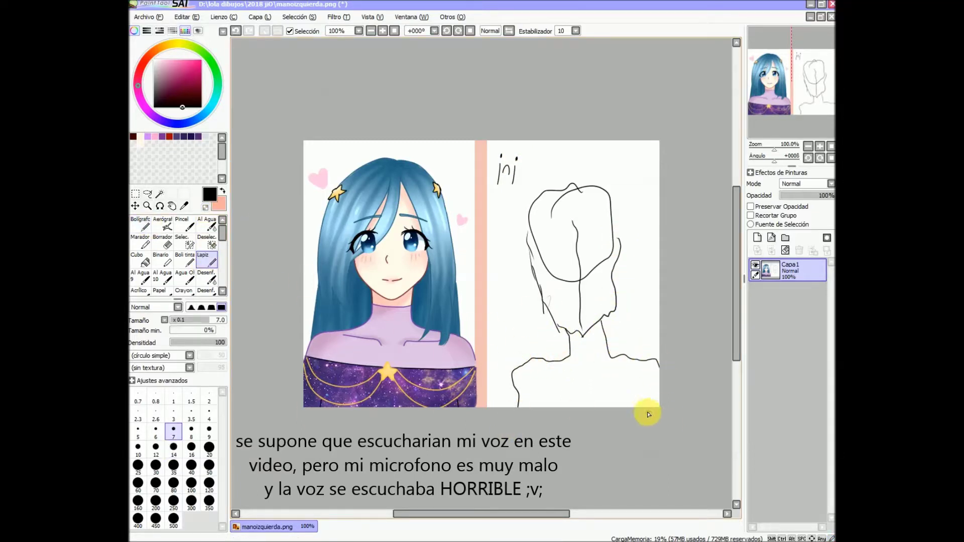
Select the rough head and shoulders sketch, move it slightly to the left, and add a new layer above it.
left_click(147, 193)
mouse_move(500, 417)
left_mouse_down()
mouse_move(621, 179)
mouse_move(607, 364)
left_mouse_up()
left_click(186, 242)
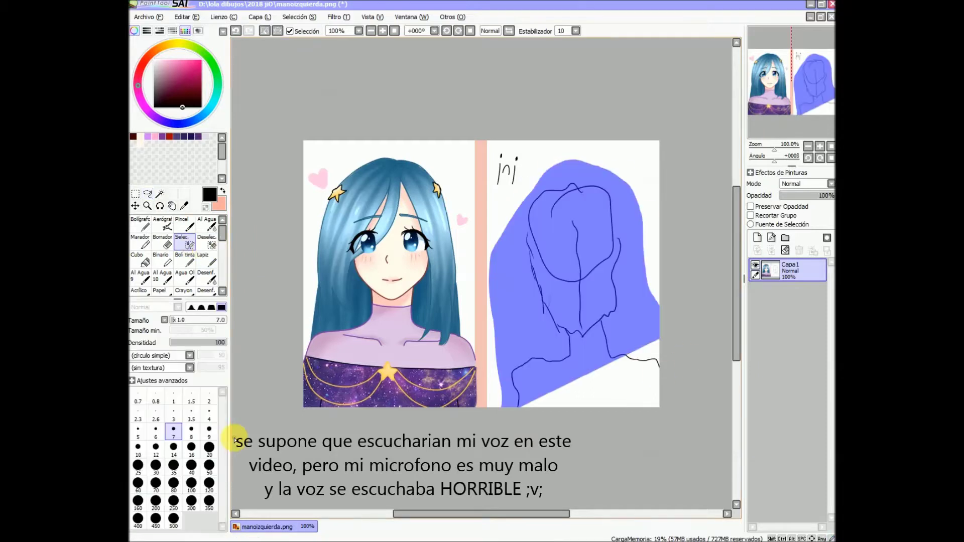
key("ctrl+t")
left_click_drag(628, 328, 630, 355)
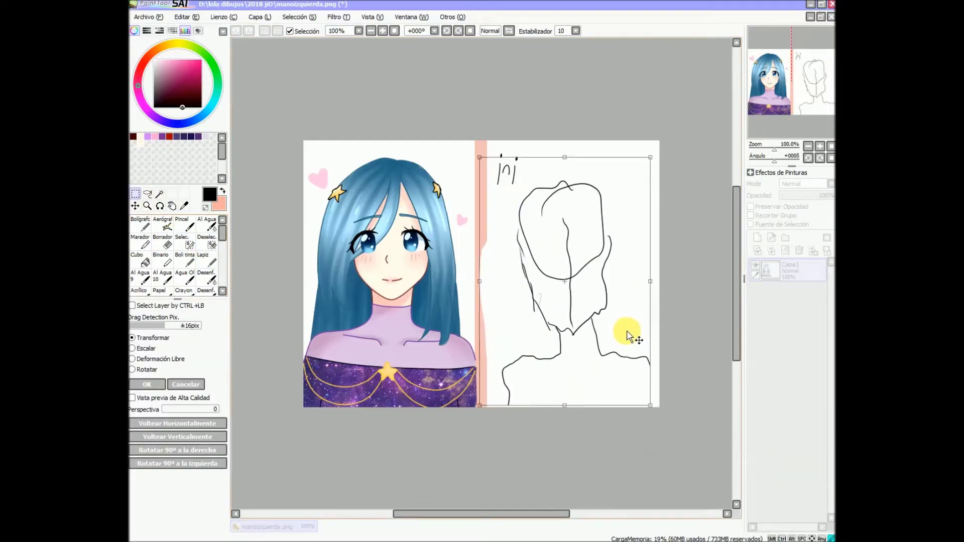
key("Return")
key("l")
key("ctrl+d")
left_click(757, 238)
Shift the rough sketch farther left and draw its missing outer arm line down to the canvas's lower edge.
left_click_drag(529, 354, 522, 181)
key("ctrl+t")
left_click_drag(573, 275, 559, 280)
key("Return")
key("n")
left_click_drag(645, 357, 658, 406)
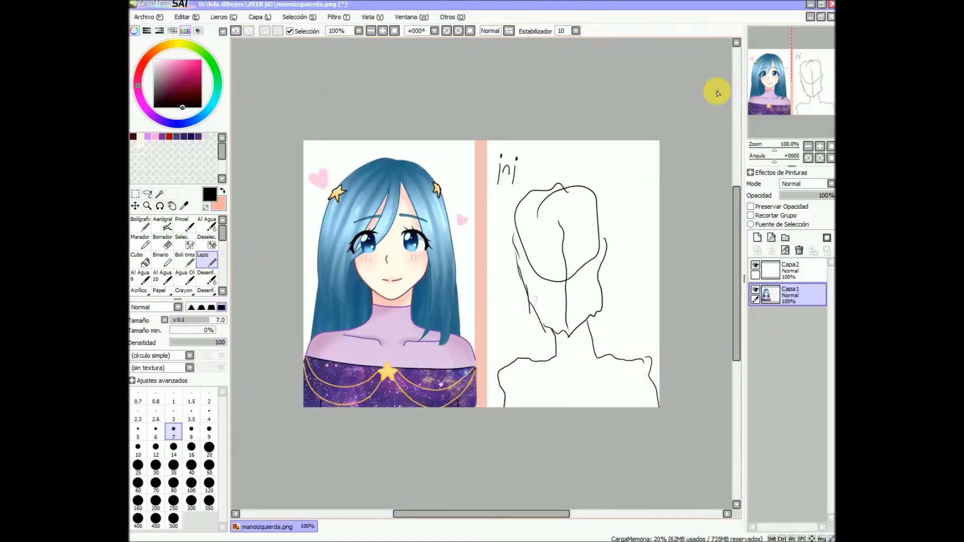
On layer Capa2, draw the thick arched upper lash line of the eye on the face's left side.
left_click(768, 266)
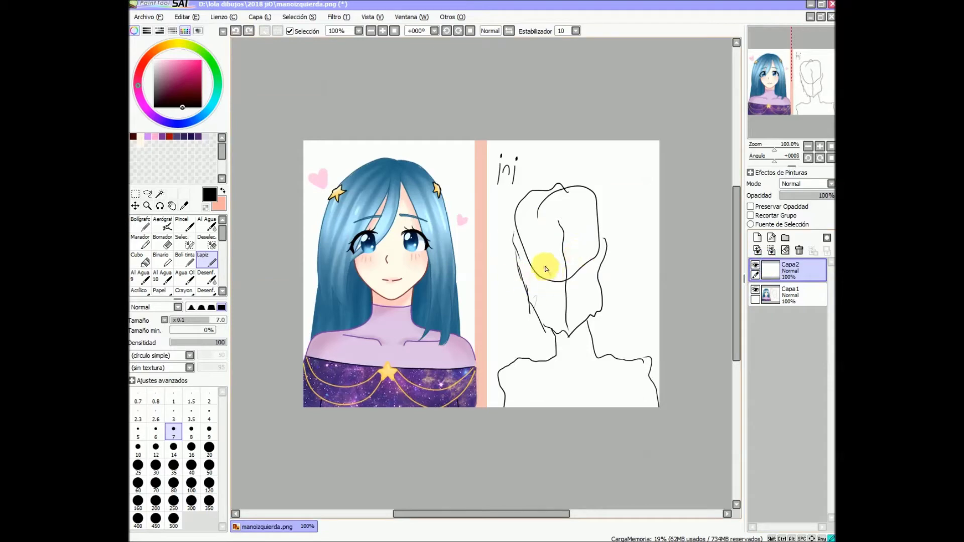
scroll(556, 275, "up", 2)
left_click_drag(431, 225, 389, 244)
left_click_drag(430, 221, 463, 262)
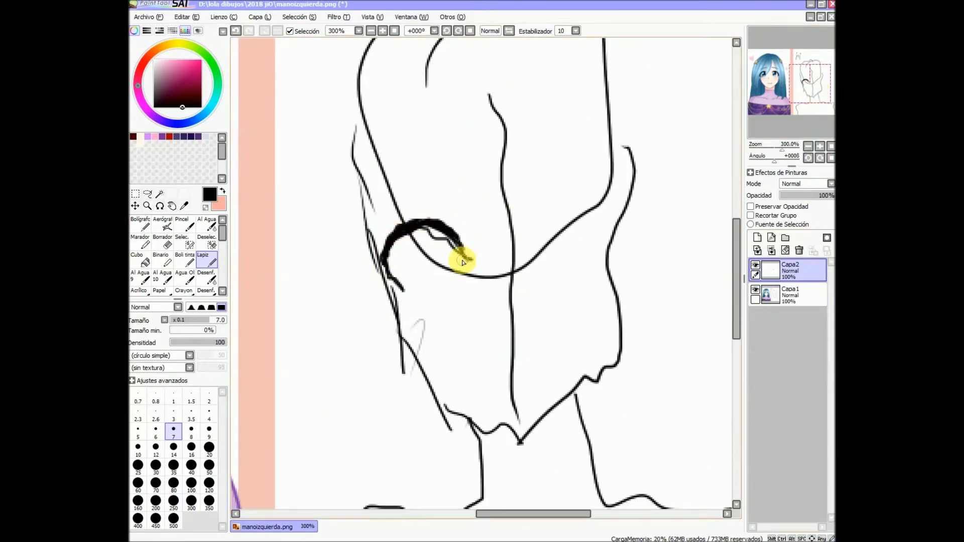
Duplicate the lash line, flip the copy horizontally, place it as the opposite eye, and merge it into Capa2.
key("a")
left_click_drag(366, 216, 391, 220)
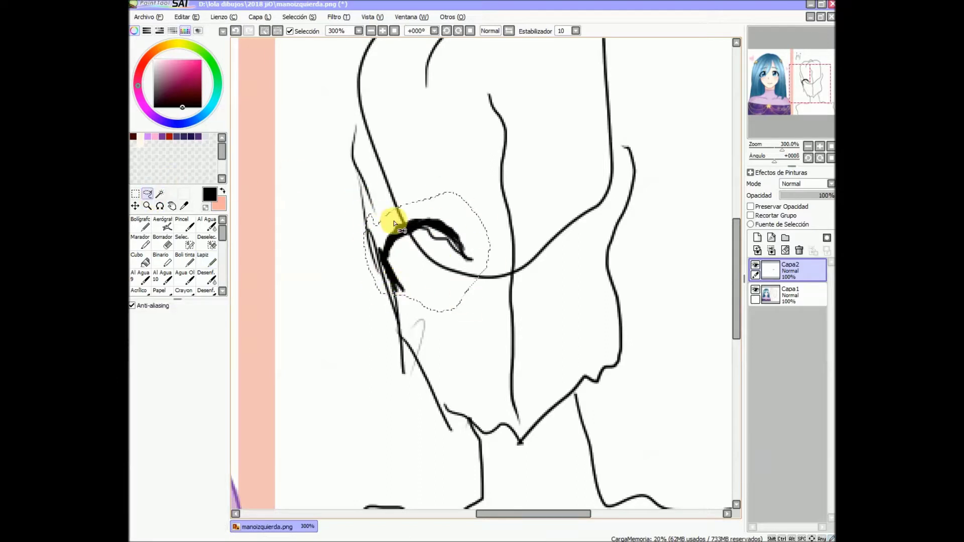
key("ctrl+t")
left_click(177, 382)
key("ctrl+c")
key("ctrl+v")
key("ctrl+t")
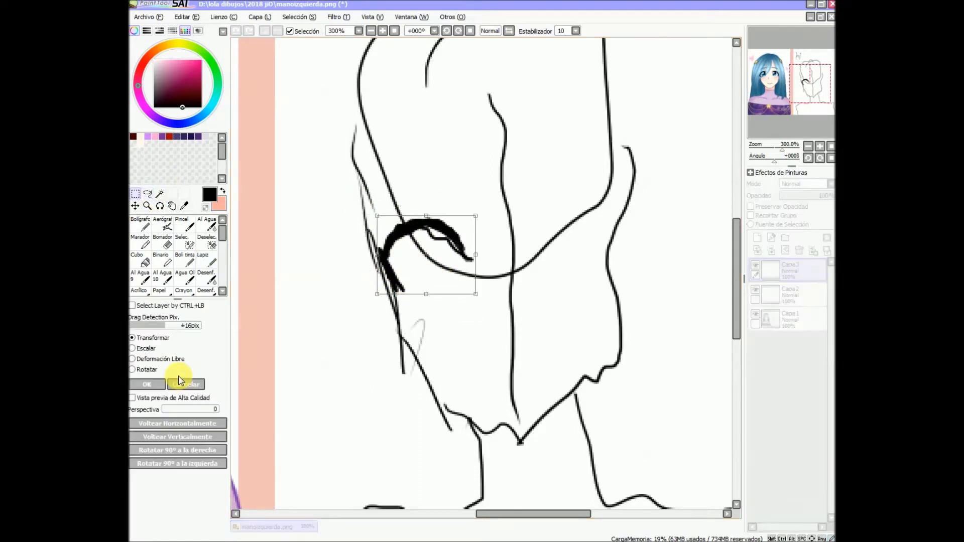
left_click(178, 423)
left_click_drag(427, 256, 565, 255)
key("Return")
key("ctrl+e")
Draw a small angled nose and two short mouth strokes with the Lapiz brush at size 7.
left_click(207, 260)
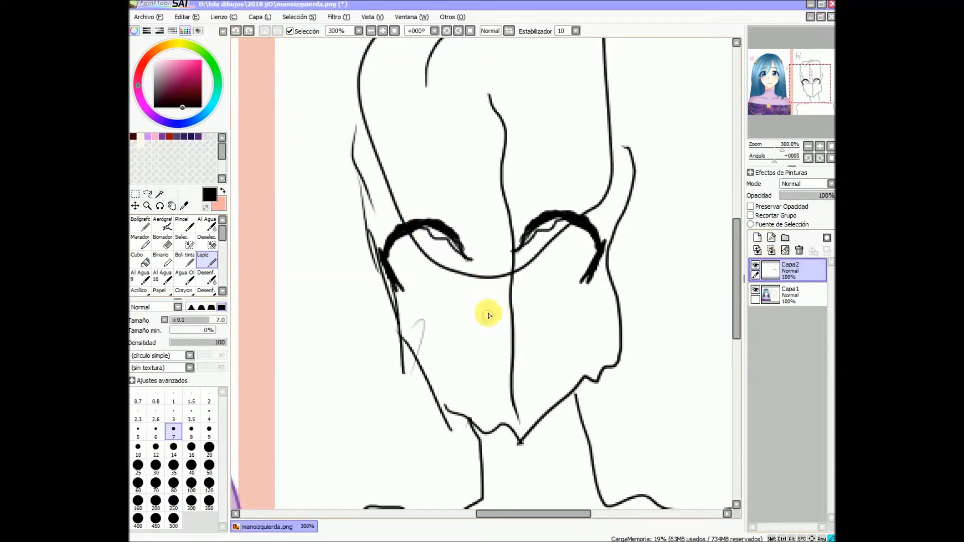
left_click_drag(473, 385, 490, 392)
Erase the construction circle's lower arc and the vertical centre line across the face on layer Capa1.
left_click(150, 219)
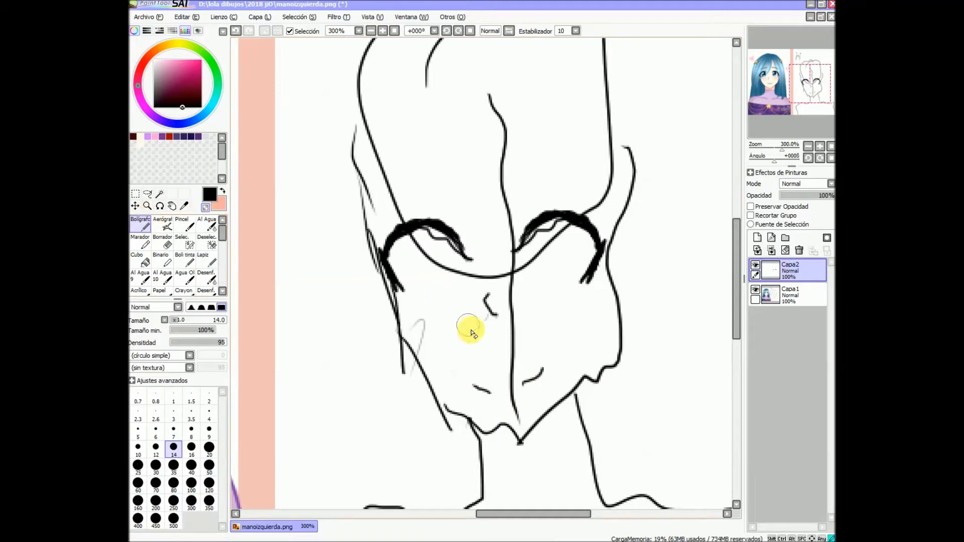
key("ctrl+z")
key("ctrl+z")
key("ctrl+z")
key("ctrl+z")
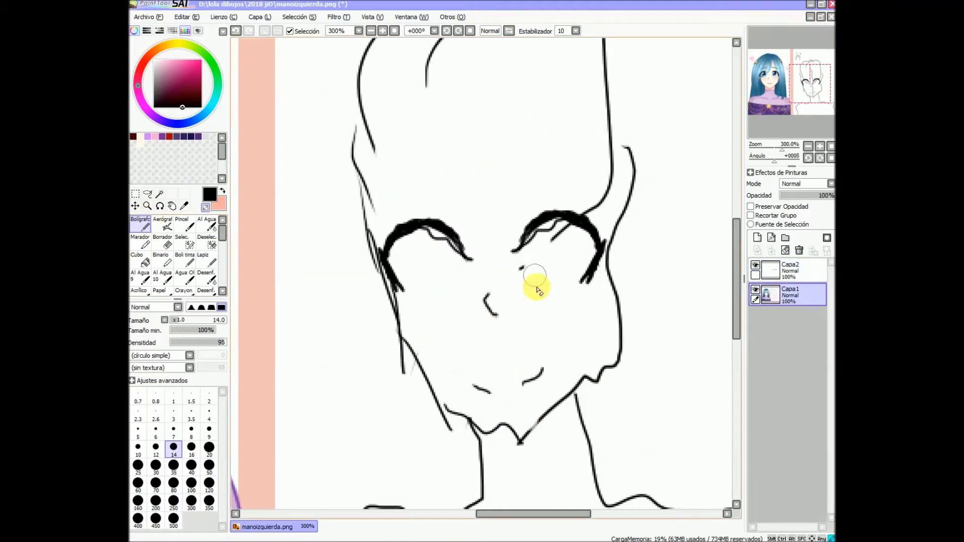
On layer Capa2, erase the thin extra strokes at the inner corners of both lash lines.
left_click(790, 269)
key("ctrl+z")
key("ctrl+z")
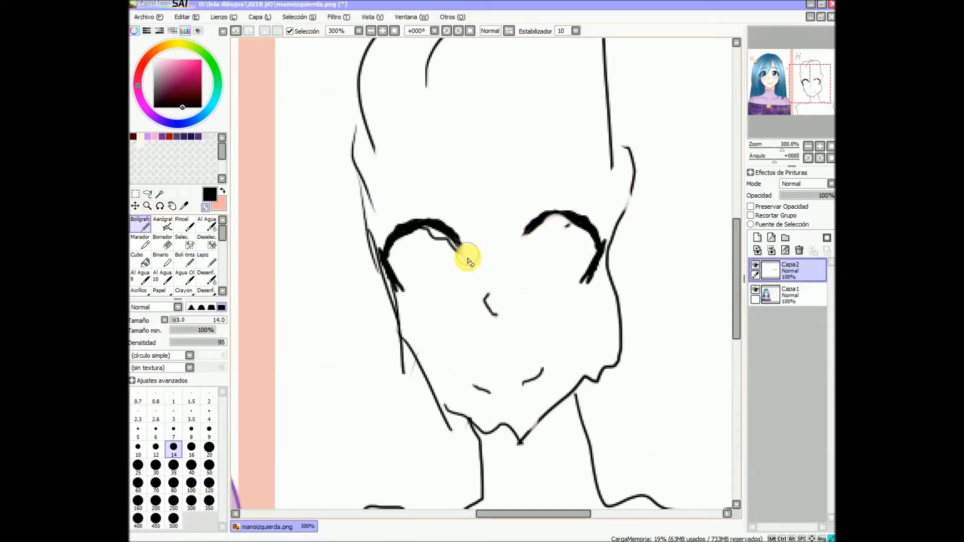
Retouch the lash line with the Lapiz brush and draw an oval iris inside each eye.
left_click(206, 260)
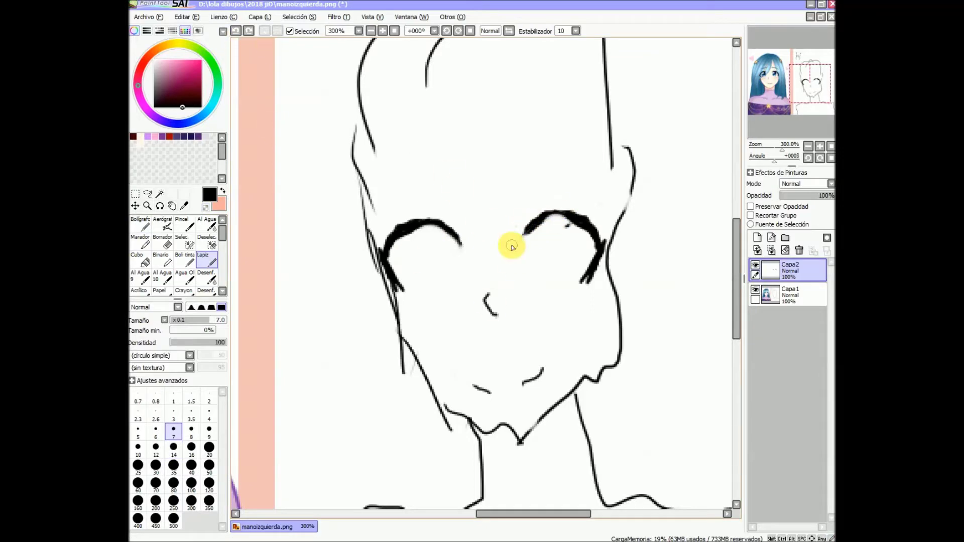
scroll(511, 246, "up", 2)
mouse_move(404, 307)
left_mouse_down()
mouse_move(426, 286)
mouse_move(485, 291)
left_mouse_up()
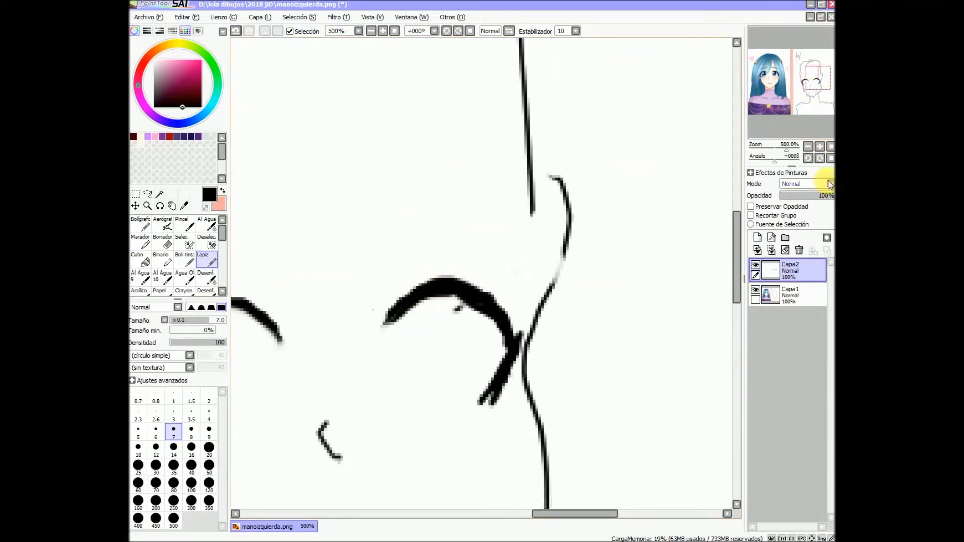
scroll(777, 129, "down", 3)
left_click(759, 239)
scroll(383, 273, "up", 3)
mouse_move(374, 183)
left_mouse_down()
mouse_move(383, 273)
mouse_move(361, 209)
mouse_move(357, 236)
left_mouse_up()
mouse_move(614, 165)
left_mouse_down()
mouse_move(602, 232)
mouse_move(630, 169)
left_mouse_up()
left_click(237, 32)
scroll(811, 140, "down", 3)
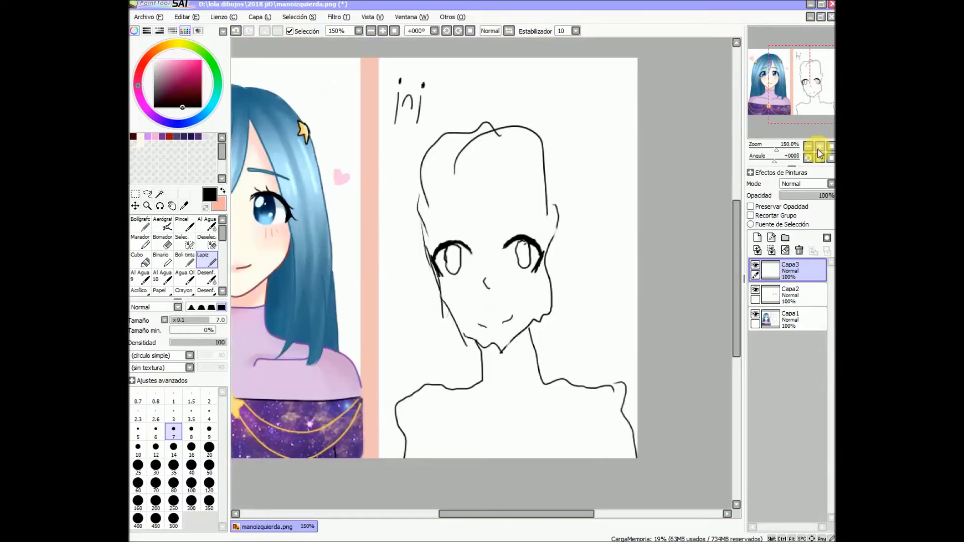
scroll(818, 131, "up", 3)
left_click_drag(818, 130, 818, 130)
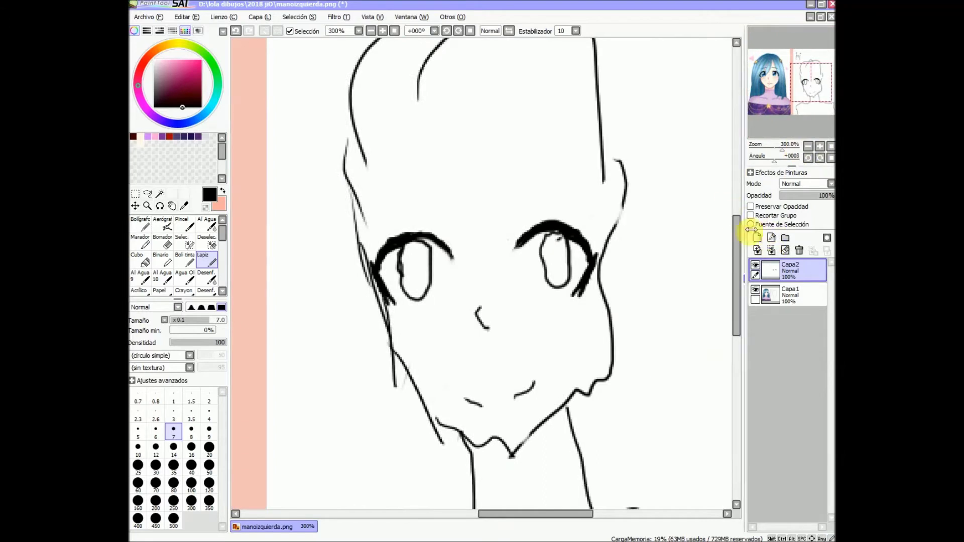
On layer Capa3, draw a clean head and jaw outline over the rough sketch with a size 7 brush.
mouse_move(353, 210)
left_mouse_down()
mouse_move(402, 366)
mouse_move(459, 430)
mouse_move(478, 441)
mouse_move(608, 299)
mouse_move(587, 382)
mouse_move(585, 97)
mouse_move(358, 237)
left_mouse_up()
left_click(173, 465)
left_click(173, 429)
Erase the rough head outline and chin remnants on layer Capa1 using transparent Bolígrafo strokes at sizes 100 and 35.
left_click(788, 318)
left_click(141, 223)
left_click(191, 483)
left_click(206, 207)
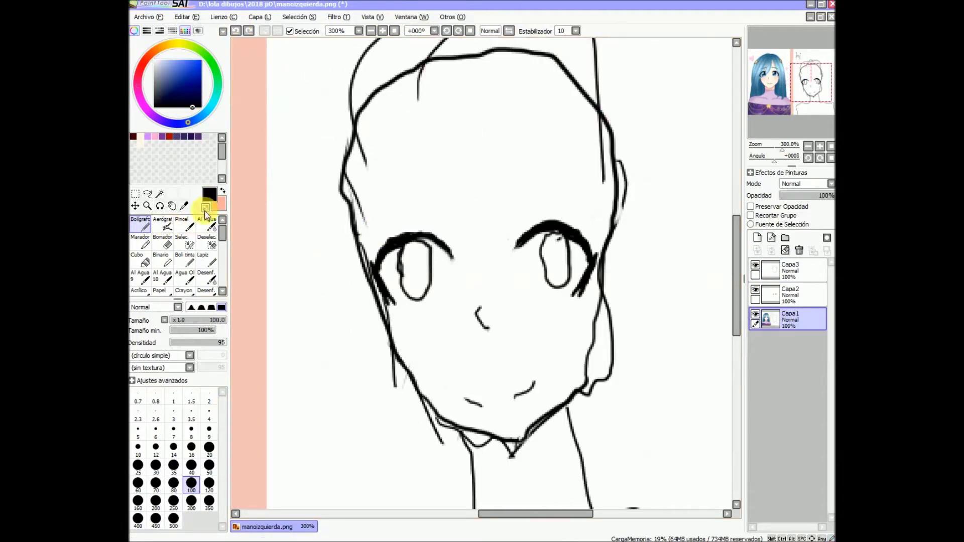
left_click_drag(785, 141, 779, 142)
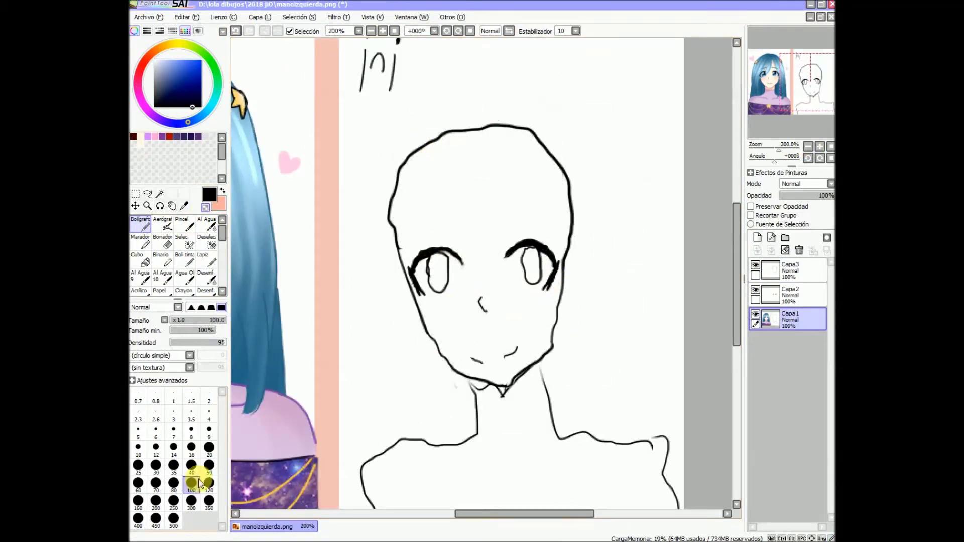
left_click(174, 465)
On layer Capa3, draw clean neck, shoulder and arm outlines with the Lapiz brush.
left_click(791, 270)
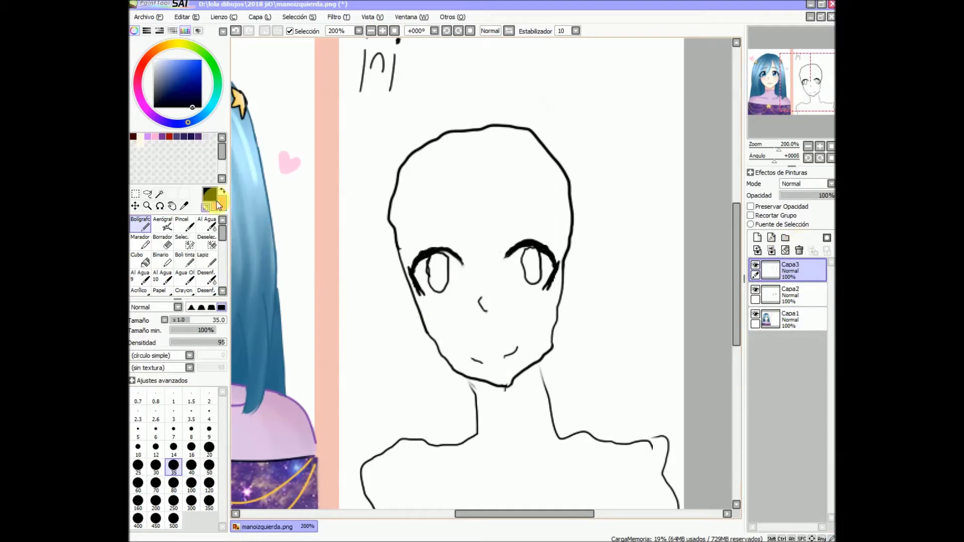
left_click(207, 262)
mouse_move(467, 440)
left_mouse_down()
mouse_move(364, 504)
mouse_move(319, 450)
left_mouse_up()
mouse_move(497, 312)
left_mouse_down()
mouse_move(534, 384)
mouse_move(634, 479)
left_mouse_up()
Erase the rough neck and shoulder lines on layer Capa1.
left_click(791, 319)
left_click(140, 224)
mouse_move(323, 390)
left_mouse_down()
mouse_move(562, 389)
mouse_move(635, 475)
left_mouse_up()
Add layer Capa4 and draw long fringe strands falling from the forehead across the eye on the left.
key("ctrl+shift+n")
left_click(807, 99)
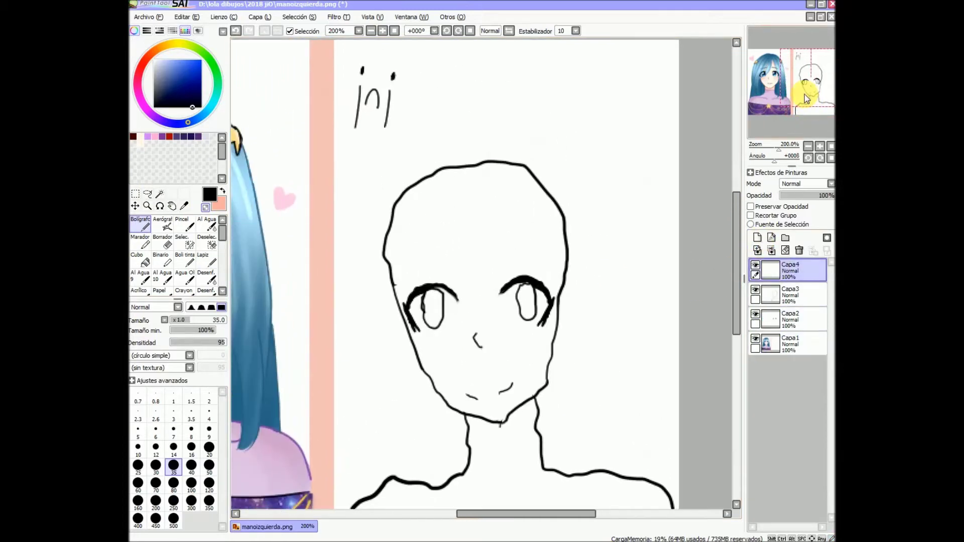
key("super")
key("Escape")
left_click(204, 258)
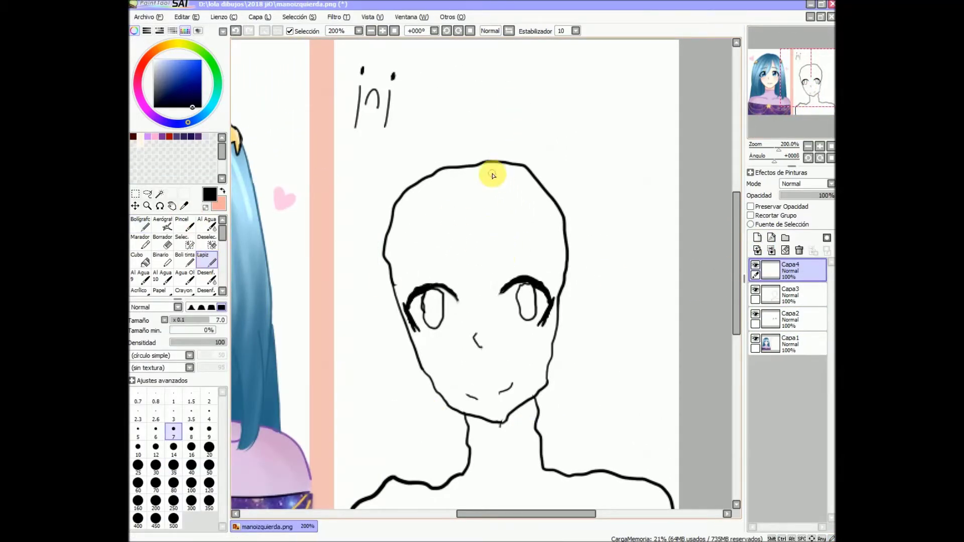
left_click(484, 203)
left_click_drag(477, 200, 426, 344)
key("ctrl+z")
left_click_drag(486, 222, 408, 361)
left_click_drag(455, 232, 421, 362)
left_click_drag(461, 211, 406, 311)
Draw the hair lock on the head's left side, running from the crown down to the shoulder.
left_click_drag(771, 86, 804, 96)
mouse_move(399, 134)
left_mouse_down()
mouse_move(362, 179)
mouse_move(387, 308)
mouse_move(389, 397)
left_mouse_up()
left_click(235, 31)
left_click(235, 30)
mouse_move(448, 114)
left_mouse_down()
mouse_move(348, 344)
mouse_move(411, 425)
left_mouse_up()
left_click_drag(391, 294, 415, 430)
left_click(772, 86)
left_click_drag(772, 85, 784, 82)
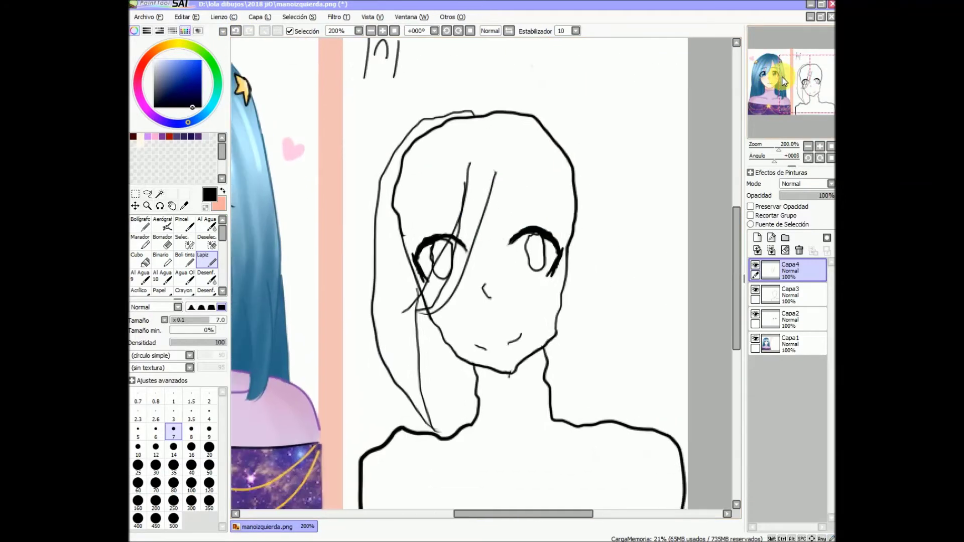
Draw the outer hair contour on the left and the fringe, inner locks and long outer contour on the right.
left_click(235, 31)
mouse_move(374, 245)
left_mouse_down()
mouse_move(345, 369)
mouse_move(361, 500)
left_mouse_up()
mouse_move(490, 152)
left_mouse_down()
mouse_move(562, 390)
mouse_move(554, 503)
left_mouse_up()
left_click_drag(586, 385, 561, 466)
left_click(235, 30)
mouse_move(478, 111)
left_mouse_down()
mouse_move(555, 121)
mouse_move(629, 469)
left_mouse_up()
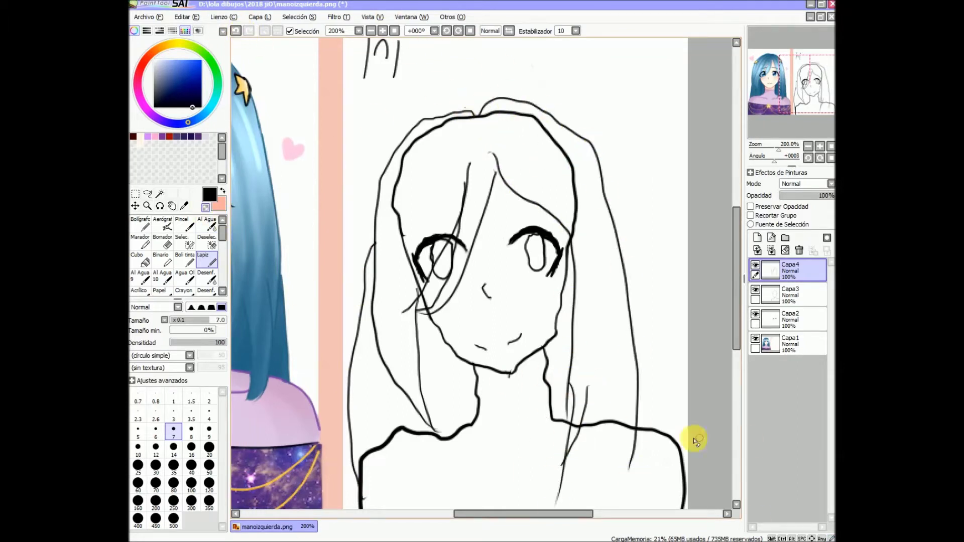
Trim the hair ends overlapping the shoulders and draw an eyebrow above each eye.
left_click(141, 226)
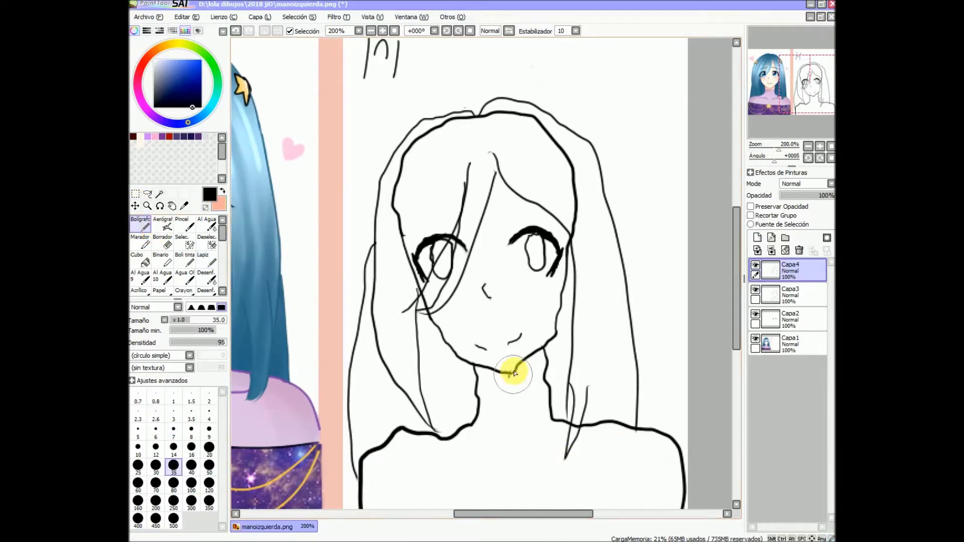
mouse_move(813, 83)
left_mouse_down()
mouse_move(790, 83)
mouse_move(819, 83)
mouse_move(795, 95)
mouse_move(801, 106)
left_mouse_up()
left_click(203, 259)
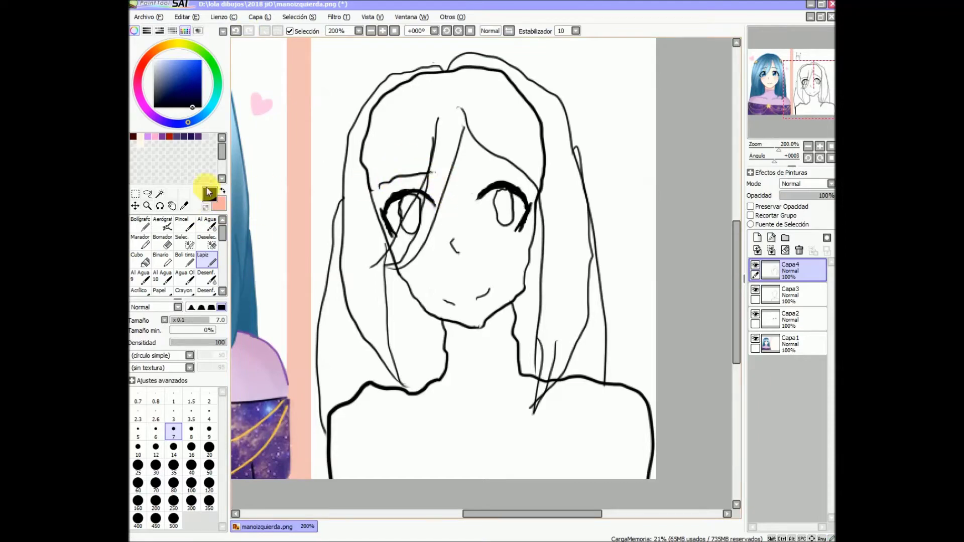
left_click(807, 146)
left_click(819, 146)
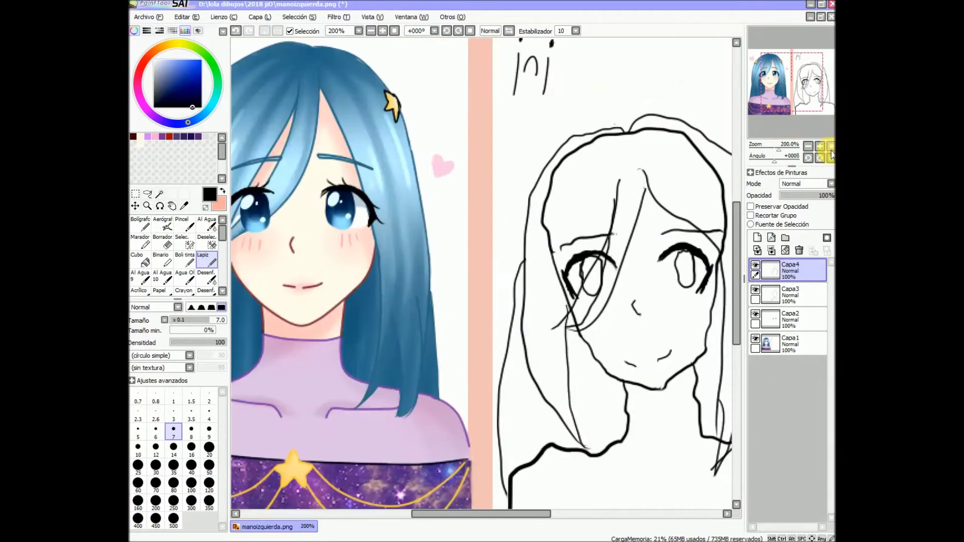
left_click(824, 116)
mouse_move(736, 129)
left_mouse_down()
mouse_move(785, 119)
mouse_move(803, 103)
left_mouse_up()
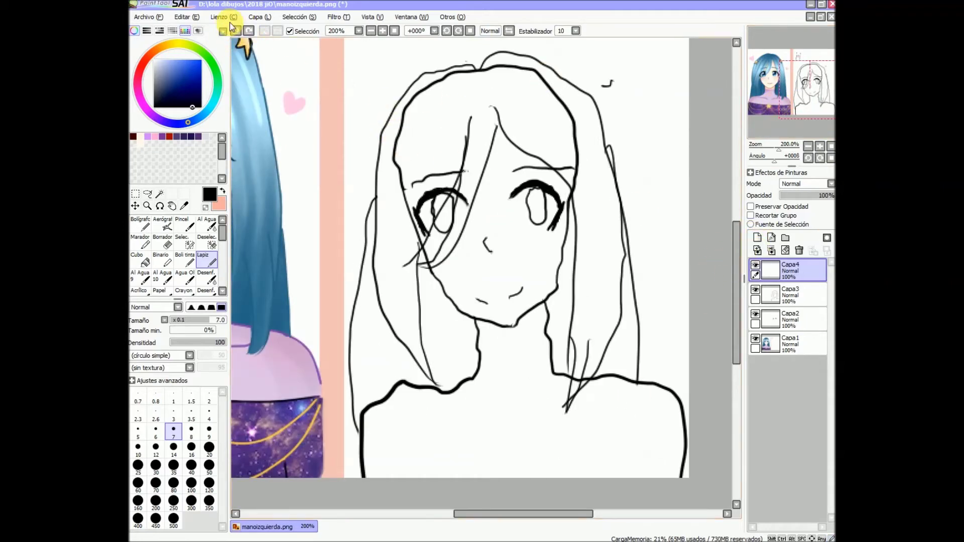
Add layer Capa5 and draw a star hair clip on each side of the head.
left_click(758, 238)
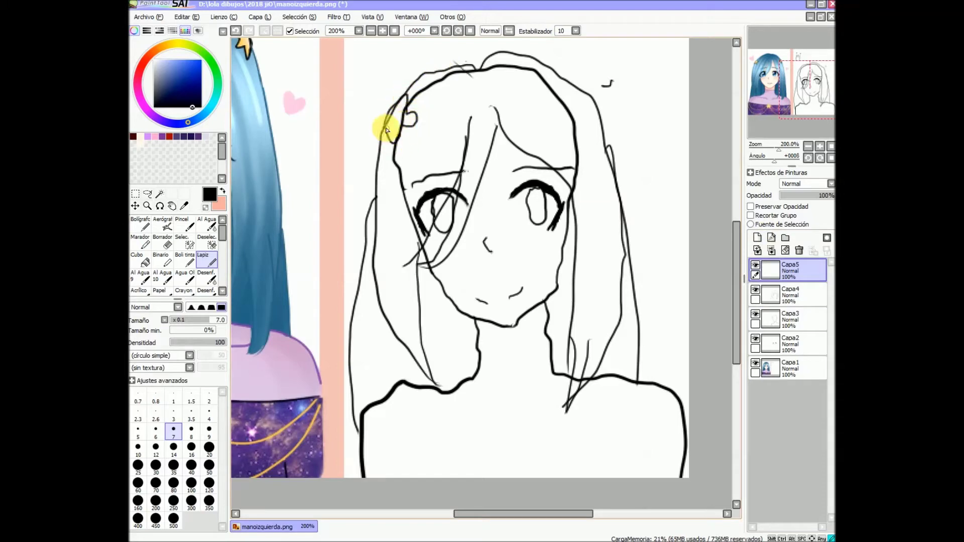
left_click_drag(583, 124, 597, 134)
Draw the collar line below the chin and the off-shoulder dress neckline with draped chains and a central star.
left_click_drag(810, 98, 821, 112)
left_click_drag(487, 323, 516, 320)
left_click_drag(327, 438, 670, 414)
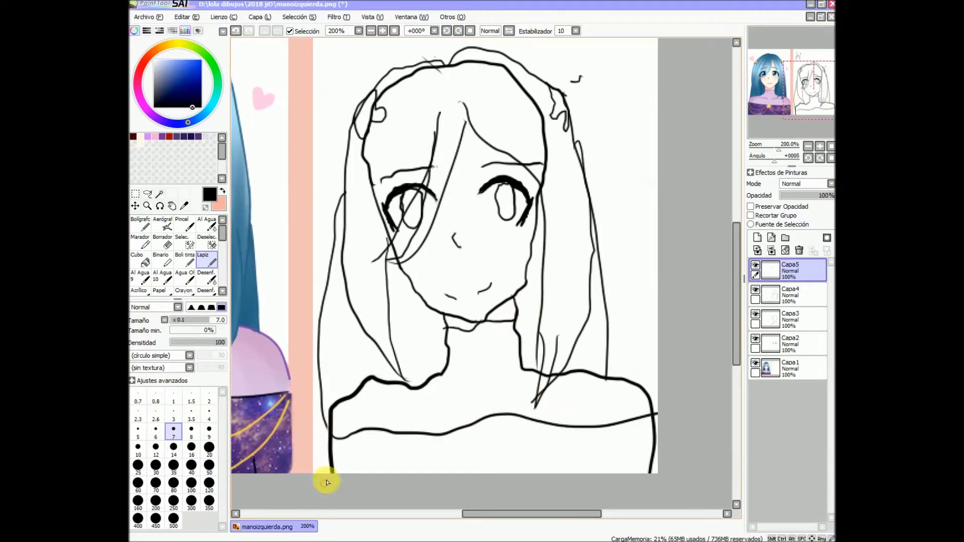
mouse_move(467, 439)
left_mouse_down()
mouse_move(434, 461)
mouse_move(341, 411)
mouse_move(461, 473)
mouse_move(336, 426)
left_mouse_up()
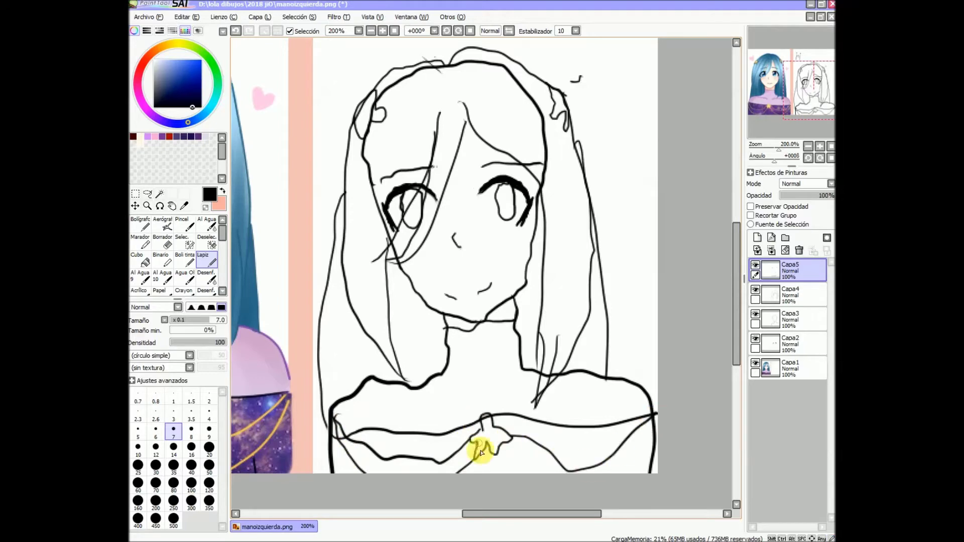
Erase the skull outline beneath the hair on layer Capa3 and the stray mark beside the head.
left_click(808, 146)
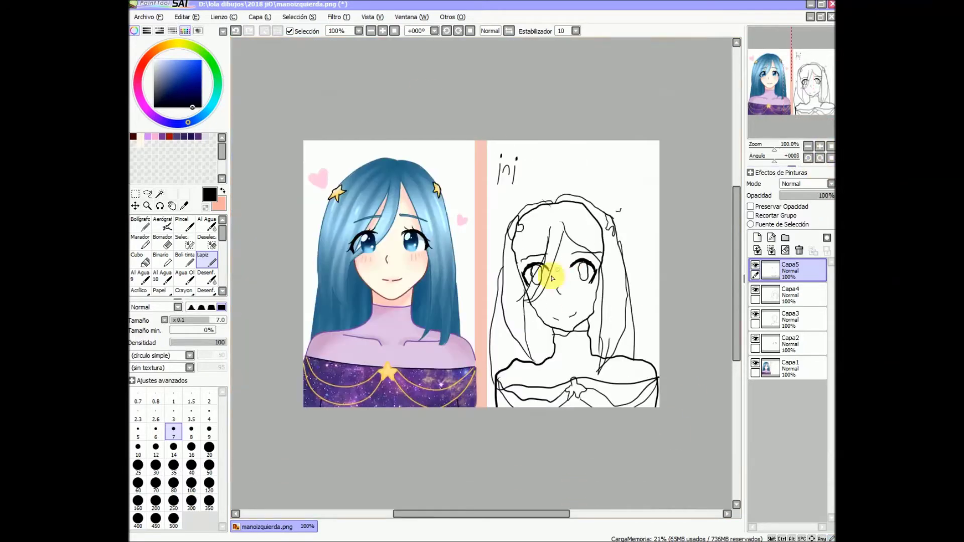
left_click(820, 146)
left_click_drag(636, 47, 507, 17)
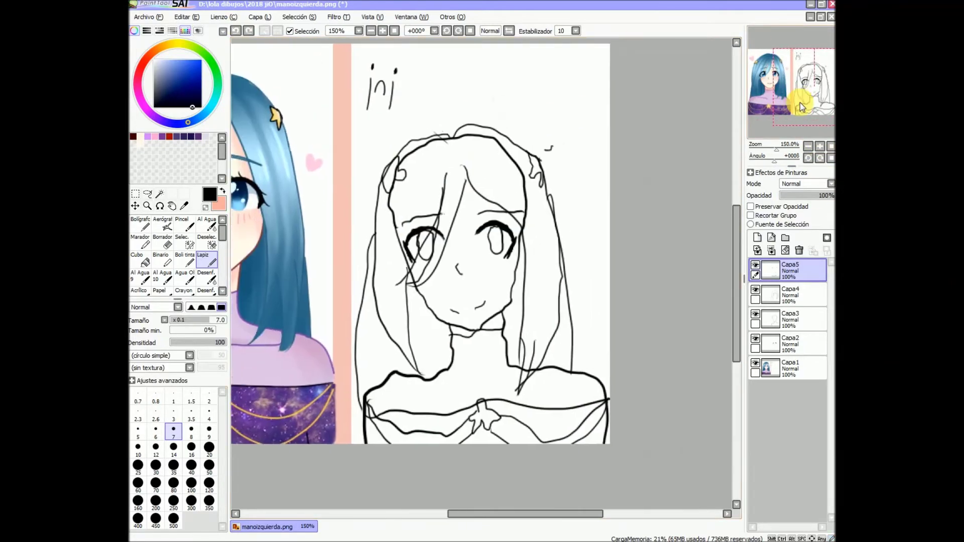
key("n")
left_click(800, 319)
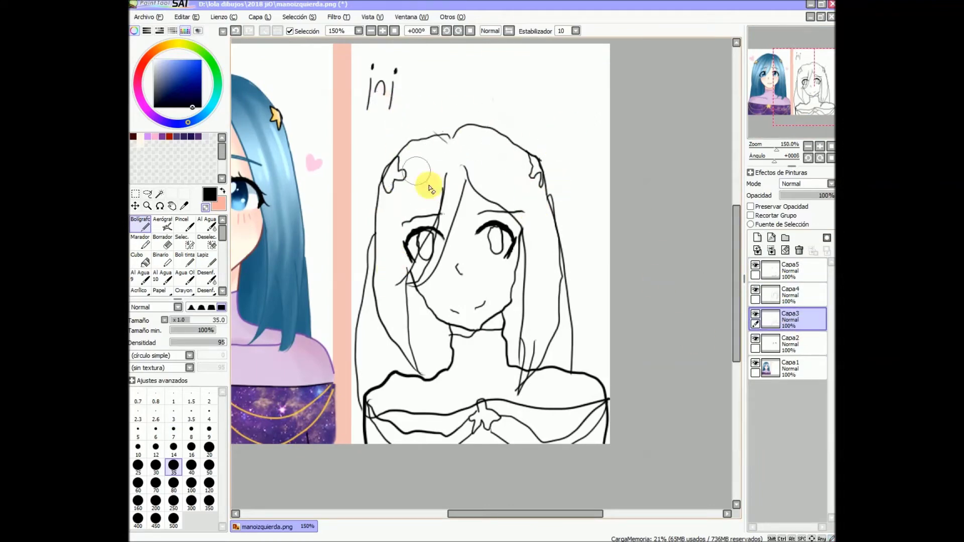
left_click(787, 295)
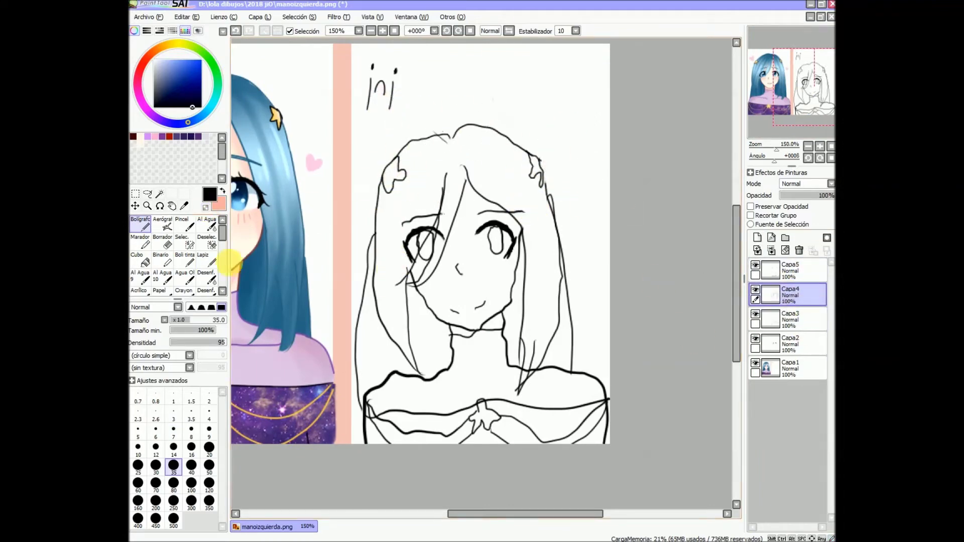
Erase the shoulder line crossing the loose hair strands on layer Capa3 with a size 16 transparent pen.
left_click(206, 260)
left_click(773, 317)
key("n")
left_click(191, 447)
key("ctrl+z")
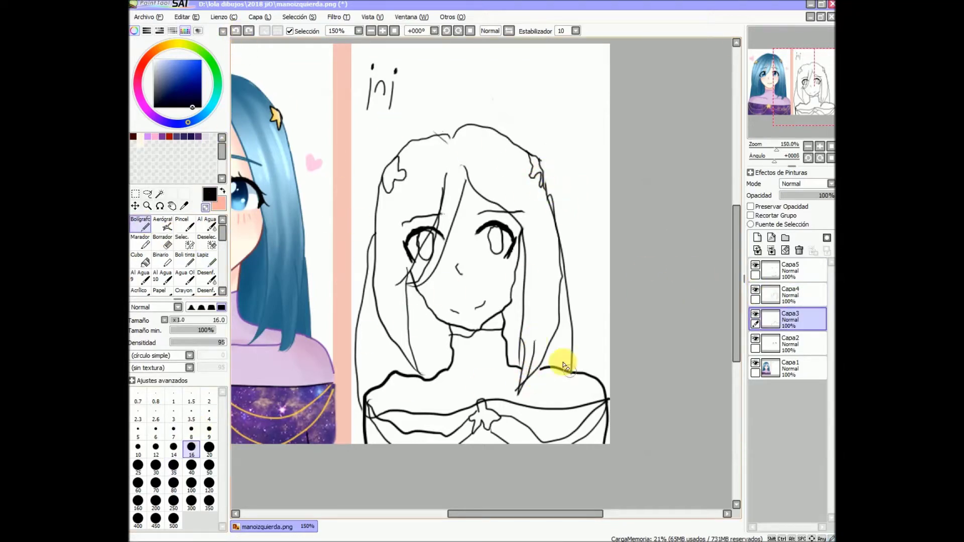
Add layer Capa6 above Capa1 and fill the face, neck and shoulders with a pale cream skin colour.
left_click(773, 369)
left_click(757, 238)
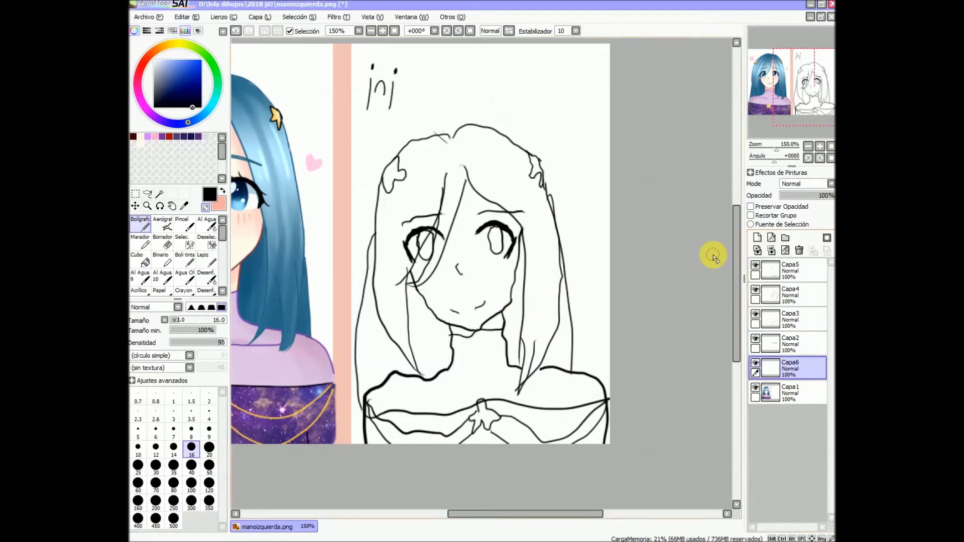
left_click(140, 137)
left_click(173, 483)
mouse_move(426, 236)
left_mouse_down()
mouse_move(430, 269)
mouse_move(445, 269)
mouse_move(469, 301)
mouse_move(482, 244)
mouse_move(469, 215)
left_mouse_up()
left_click(191, 465)
mouse_move(464, 351)
left_mouse_down()
mouse_move(491, 361)
mouse_move(412, 404)
mouse_move(381, 407)
mouse_move(447, 386)
mouse_move(441, 410)
mouse_move(501, 384)
mouse_move(501, 399)
mouse_move(543, 377)
mouse_move(588, 396)
mouse_move(538, 393)
left_mouse_up()
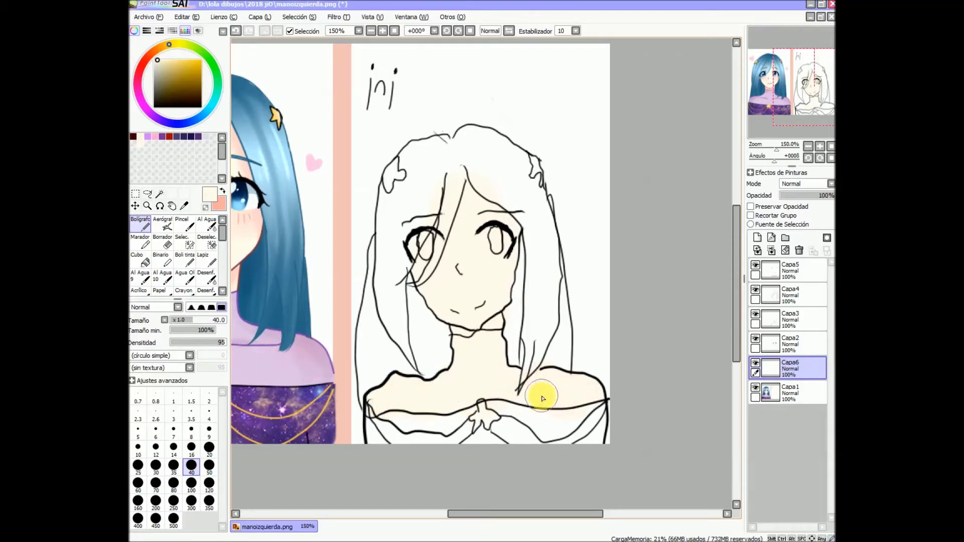
Add layer Capa7 clipped to the skin layer and brush light pink shadows on the forehead and neck.
left_click(757, 237)
left_click(749, 215)
left_click(223, 191)
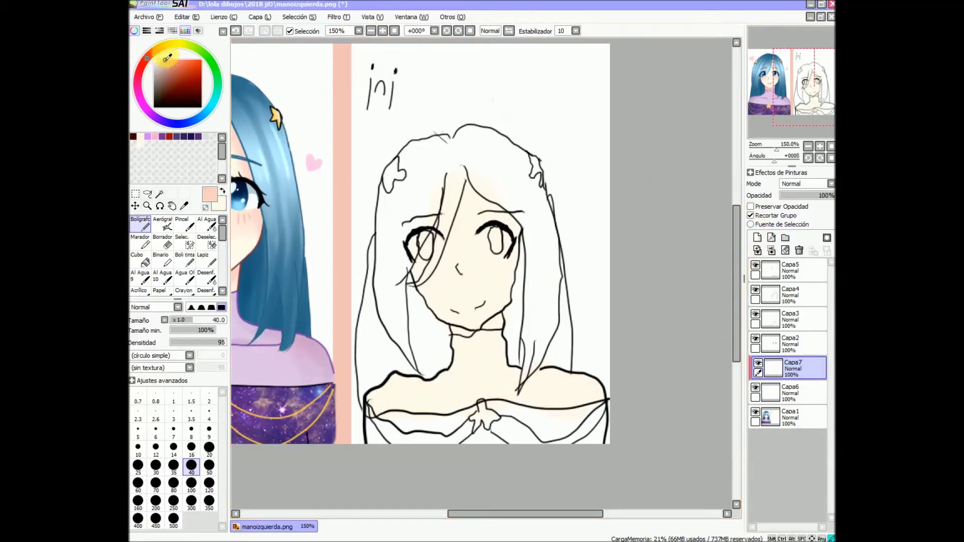
left_click(186, 225)
mouse_move(442, 173)
left_mouse_down()
mouse_move(404, 270)
mouse_move(439, 171)
mouse_move(500, 190)
left_mouse_up()
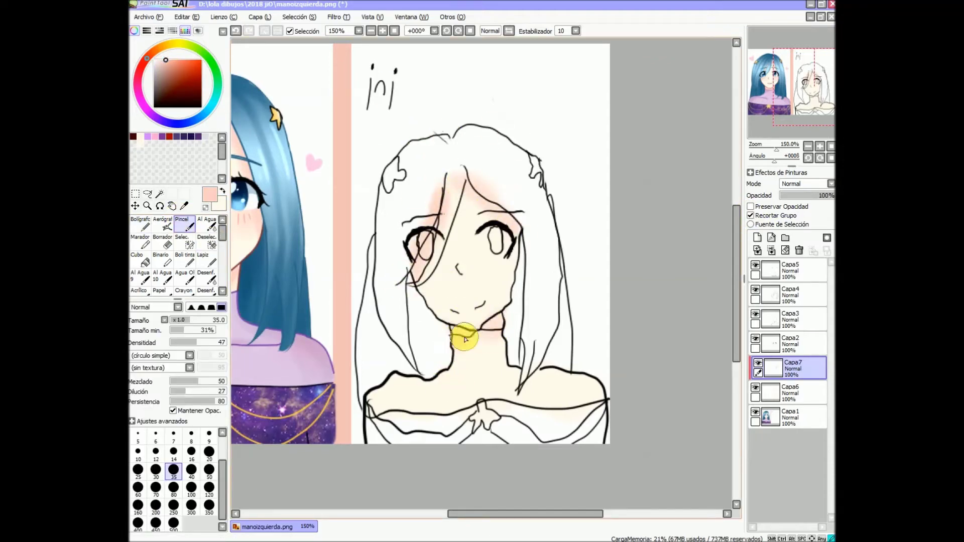
Deepen the skin shadows under the fringe with a size 14 brush in a muted rose.
left_click_drag(785, 134, 790, 129)
left_click(173, 452)
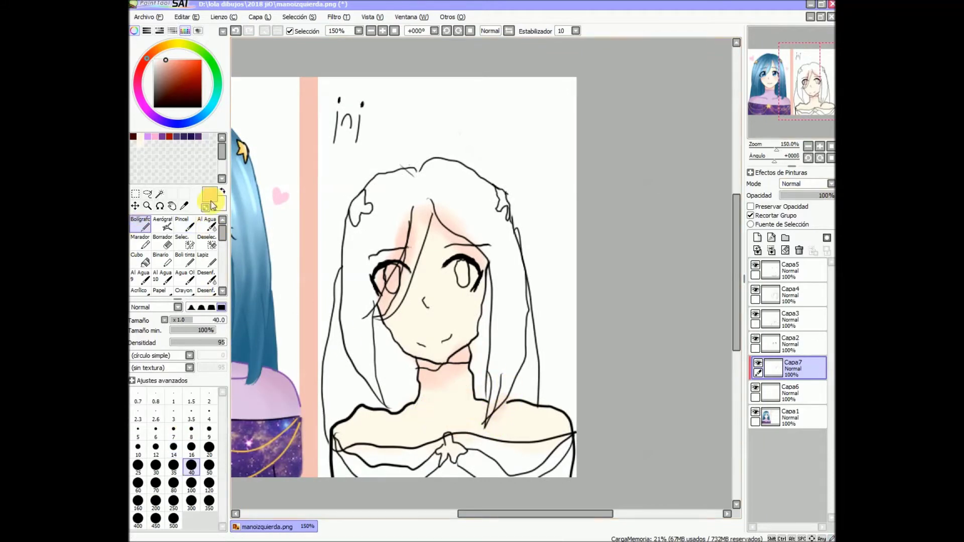
left_click_drag(779, 82, 719, 80)
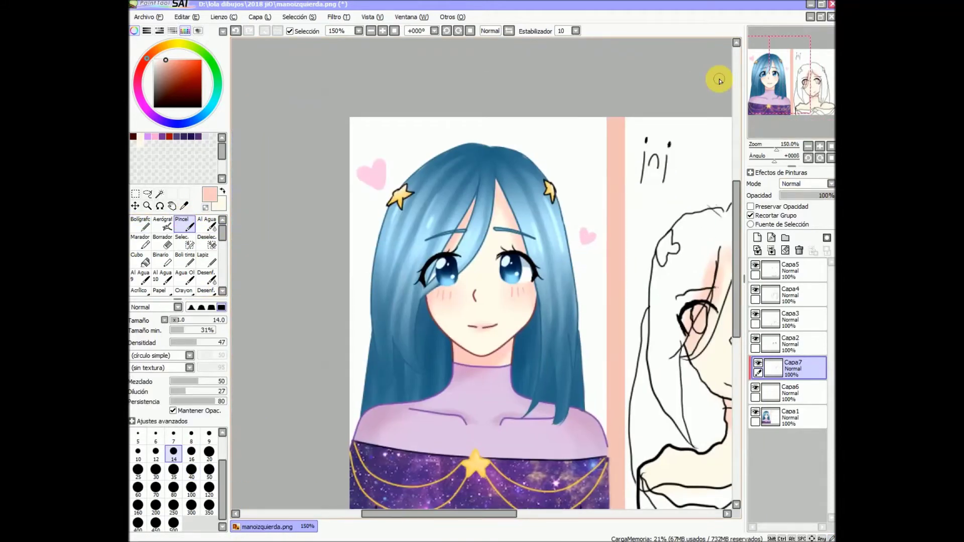
left_click(184, 206)
left_click(182, 224)
scroll(522, 369, "right", 5)
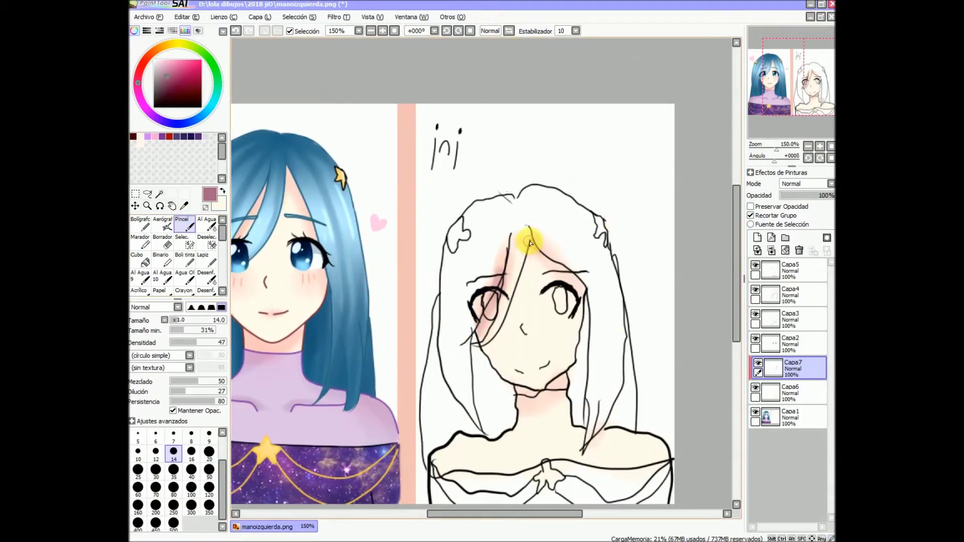
left_click_drag(796, 87, 791, 102)
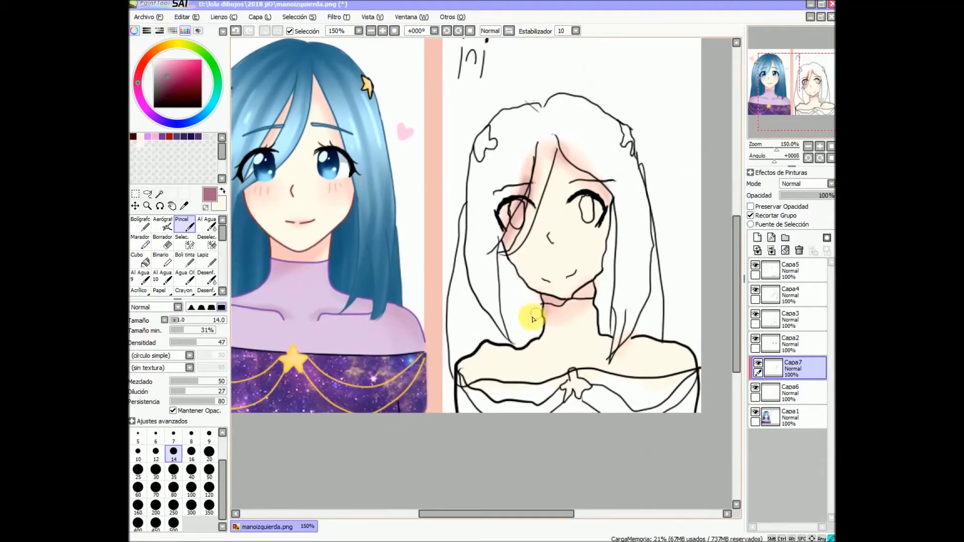
Airbrush a soft pink blush on both cheeks of the sketched girl.
left_click_drag(785, 116, 815, 103)
left_click_drag(149, 81, 144, 63)
left_click(166, 59)
left_click(162, 226)
left_click_drag(436, 310, 438, 314)
left_click_drag(525, 309, 528, 313)
Brush soft pink shading over the neck and shoulders, using size 50 for the wide areas.
mouse_move(792, 95)
left_mouse_down()
mouse_move(779, 101)
mouse_move(792, 90)
left_mouse_up()
left_click(140, 223)
left_click(182, 225)
left_click_drag(375, 359, 361, 301)
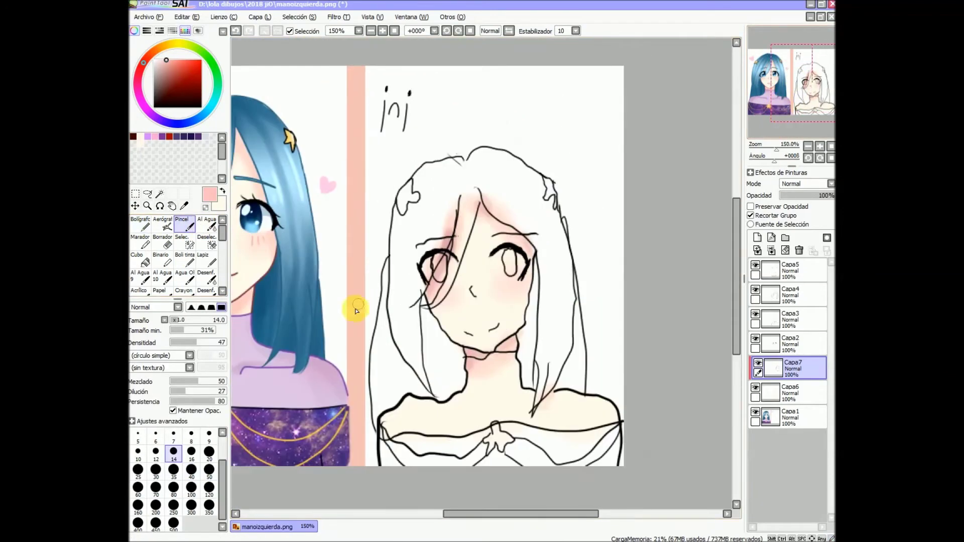
mouse_move(465, 375)
left_mouse_down()
mouse_move(378, 413)
mouse_move(545, 321)
left_mouse_up()
Merge layer Capa7 into Capa6 and paint faint pink lips at the mouth with a size 14 brush.
left_click_drag(800, 100, 794, 101)
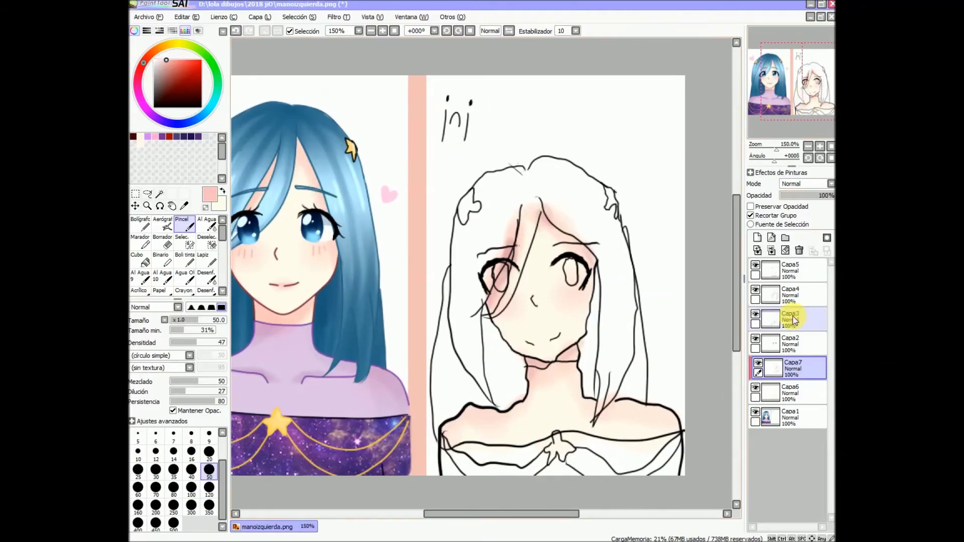
left_click(771, 250)
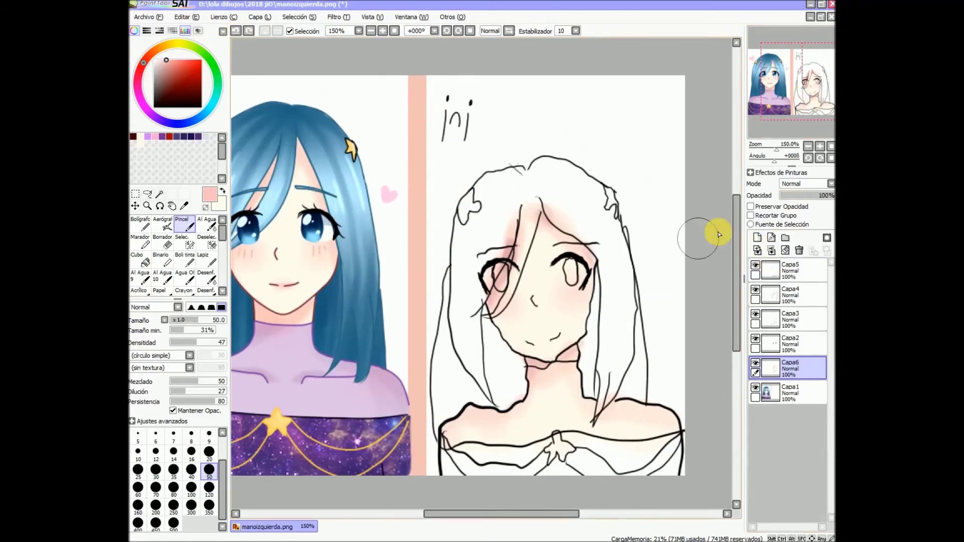
left_click(820, 146)
left_click(820, 146)
left_click(174, 452)
left_click_drag(486, 290, 502, 286)
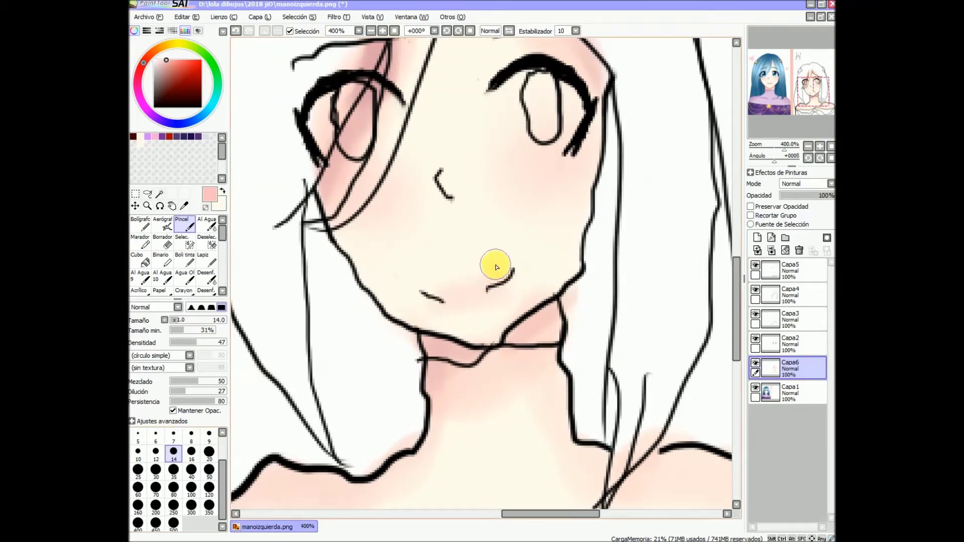
Draw short salmon-pink blush lines under the eyes with a size 7 pencil, sampling the colour from the reference cheek.
left_click(207, 260)
left_click(830, 146)
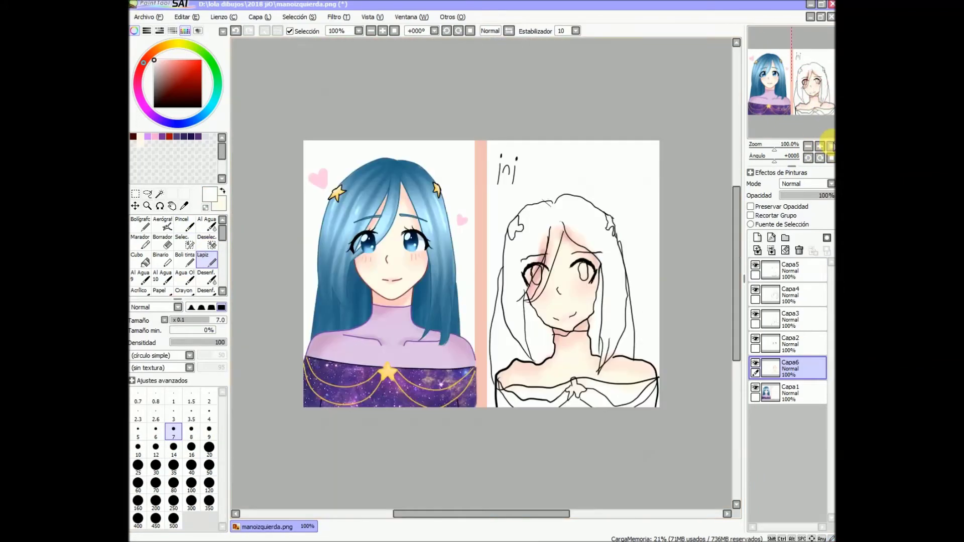
left_click(820, 146)
left_click(243, 224, "alt")
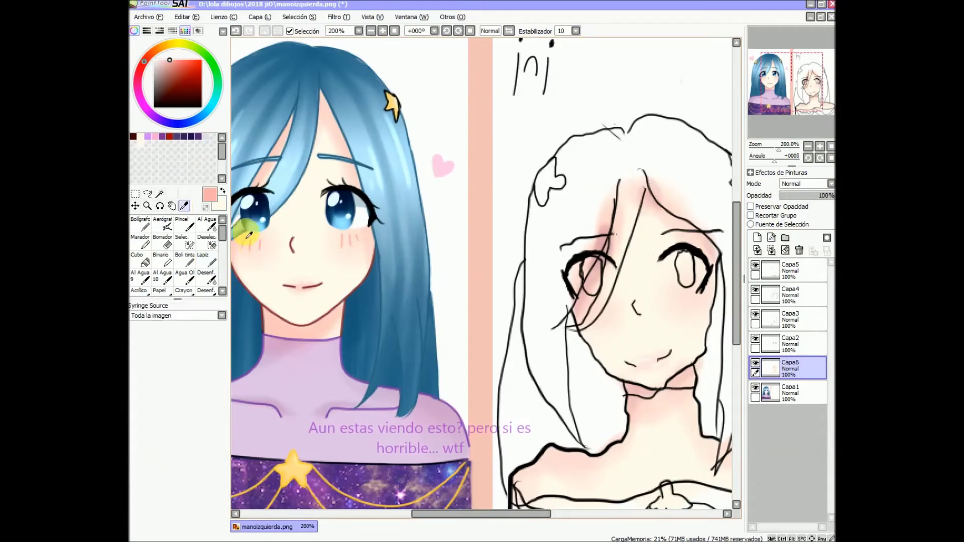
left_click_drag(520, 269, 526, 275)
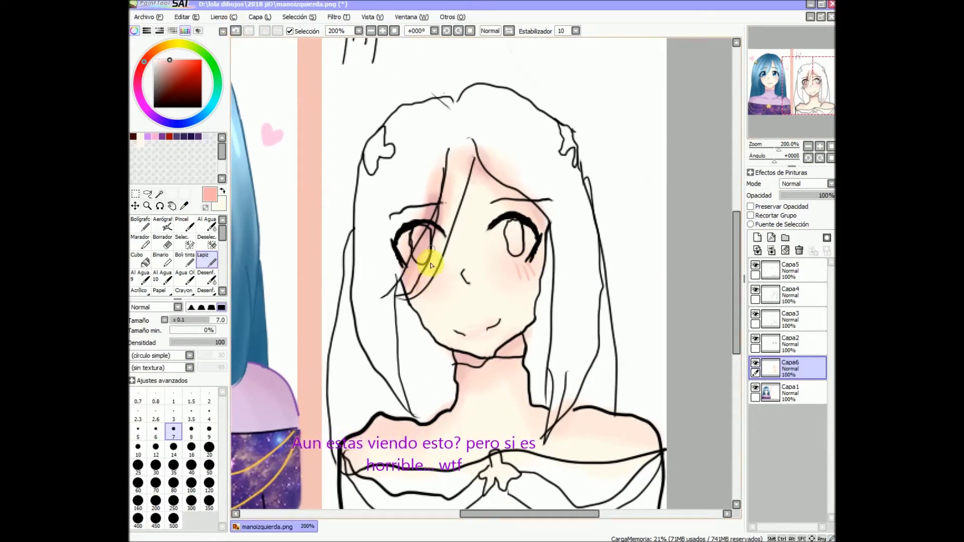
Add a new layer Capa7 above Capa6 and fill the hair with medium blue sampled from the reference hair.
left_click(807, 146)
key("ctrl+shift+n")
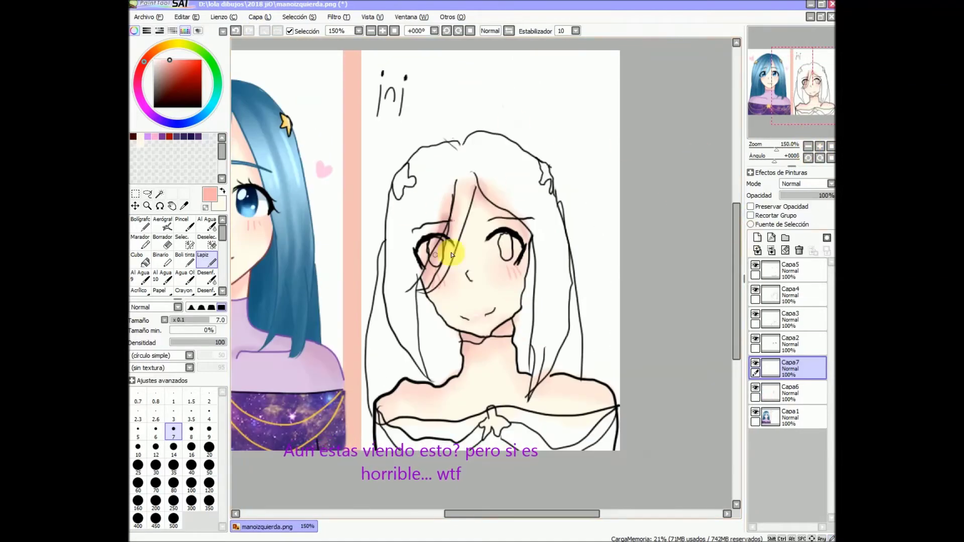
left_click(183, 205)
left_click(262, 143)
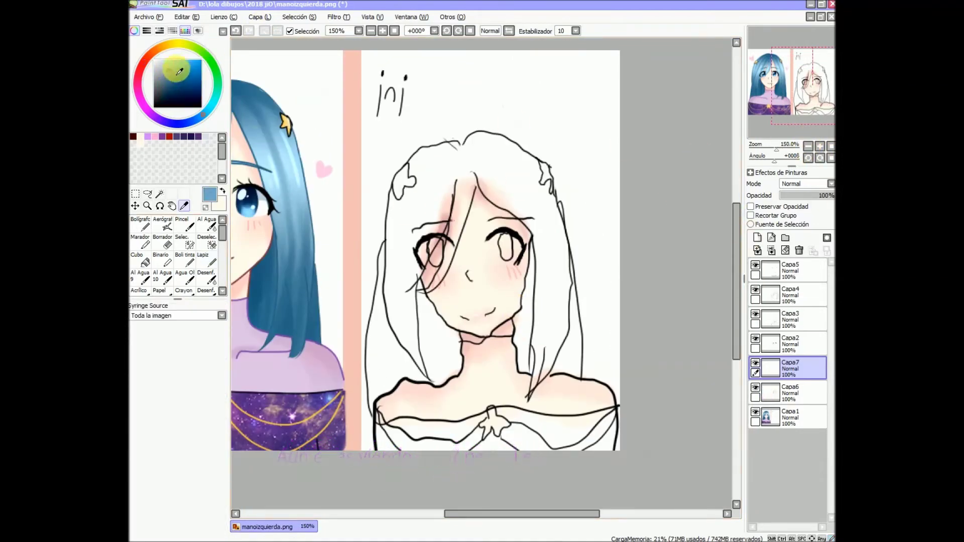
left_click(141, 224)
mouse_move(458, 172)
left_mouse_down()
mouse_move(428, 164)
mouse_move(407, 188)
mouse_move(405, 331)
mouse_move(433, 226)
mouse_move(403, 278)
mouse_move(440, 165)
mouse_move(433, 225)
mouse_move(408, 263)
mouse_move(394, 254)
mouse_move(380, 410)
mouse_move(446, 366)
mouse_move(446, 340)
mouse_move(419, 303)
mouse_move(429, 326)
mouse_move(414, 337)
mouse_move(473, 197)
mouse_move(463, 173)
mouse_move(484, 173)
mouse_move(483, 191)
mouse_move(479, 153)
mouse_move(538, 176)
mouse_move(493, 177)
mouse_move(508, 194)
mouse_move(540, 193)
mouse_move(548, 242)
mouse_move(530, 336)
mouse_move(532, 347)
mouse_move(546, 284)
mouse_move(527, 204)
mouse_move(555, 256)
mouse_move(565, 353)
mouse_move(549, 247)
mouse_move(566, 268)
mouse_move(570, 334)
mouse_move(556, 354)
left_mouse_up()
Extend the blue into the fringe over the eye and clean the overspill along the hair and shoulder outlines.
key("bracketleft")
key("bracketleft")
key("bracketleft")
key("bracketleft")
key("bracketleft")
key("bracketleft")
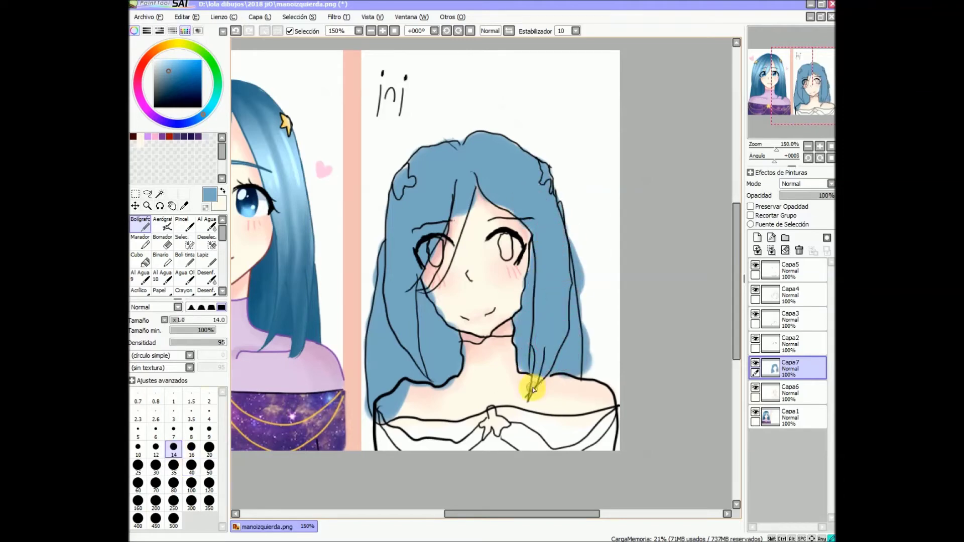
left_click_drag(362, 336, 387, 414)
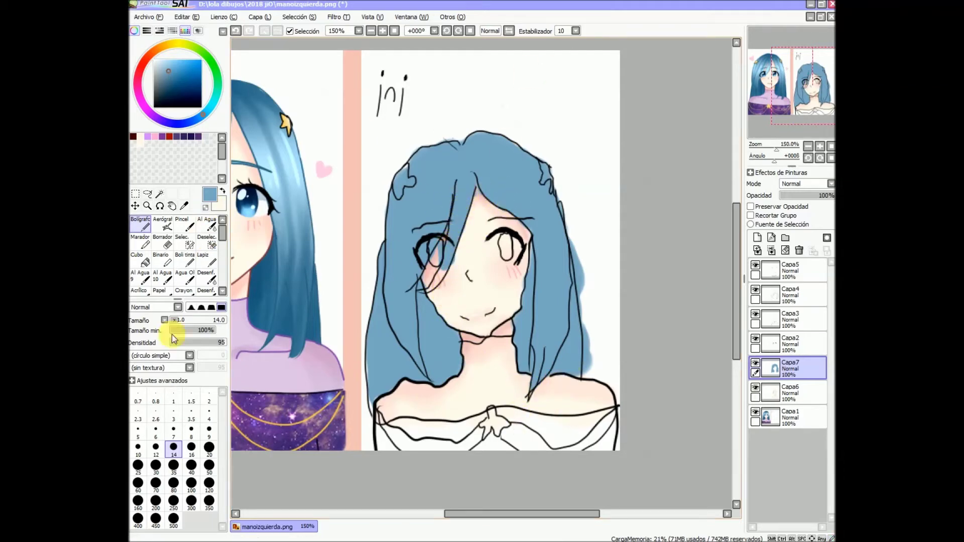
key("ctrl+z")
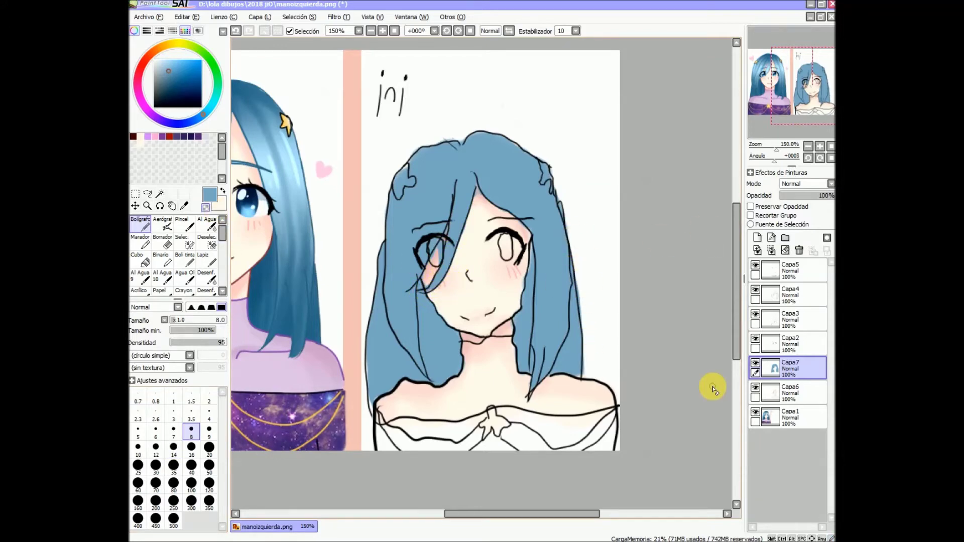
Add layer Capa8 clipped to the hair and brush dark blue shadows on the inner hair beside the neck.
left_click(757, 238)
left_click(751, 216)
left_click(184, 206)
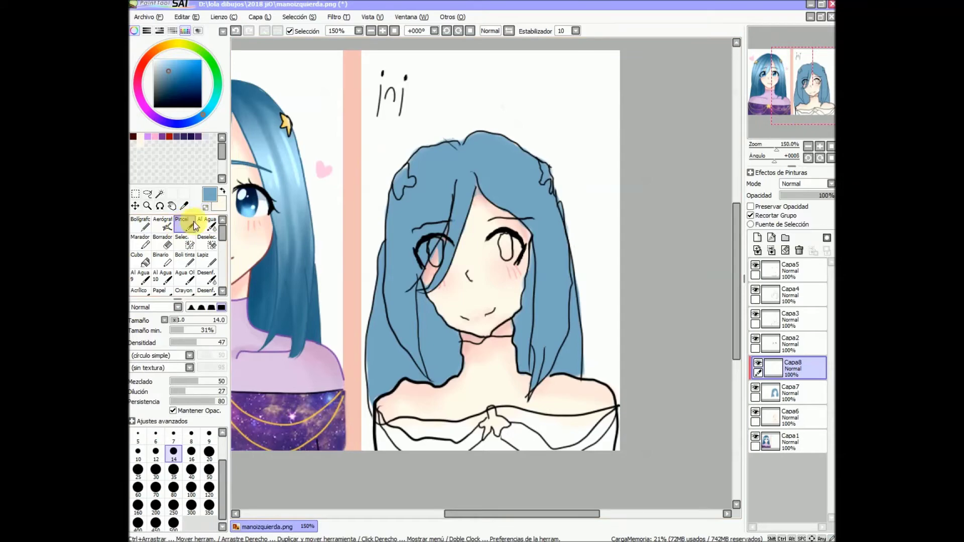
left_click(254, 271)
left_click(181, 224)
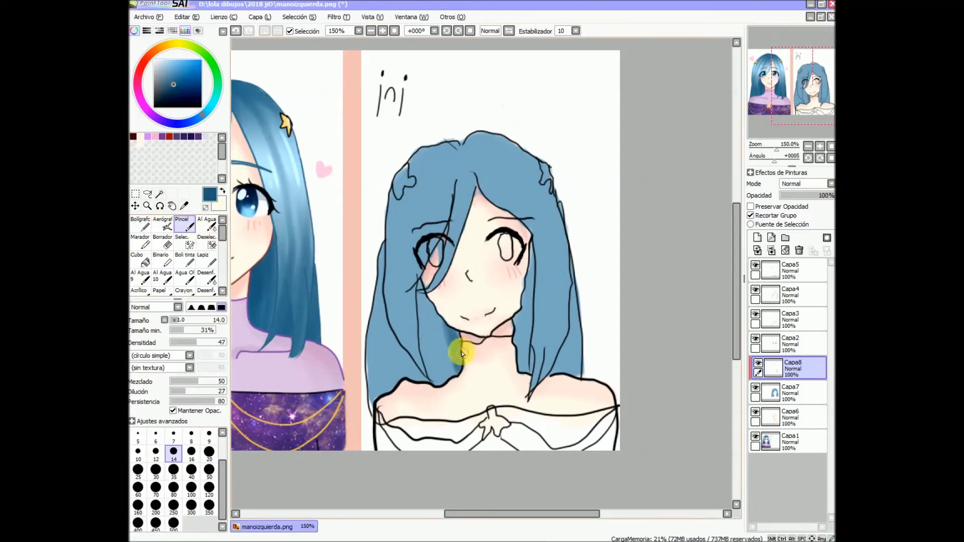
left_click_drag(407, 265, 428, 371)
left_click_drag(416, 289, 442, 382)
left_click_drag(530, 381, 529, 251)
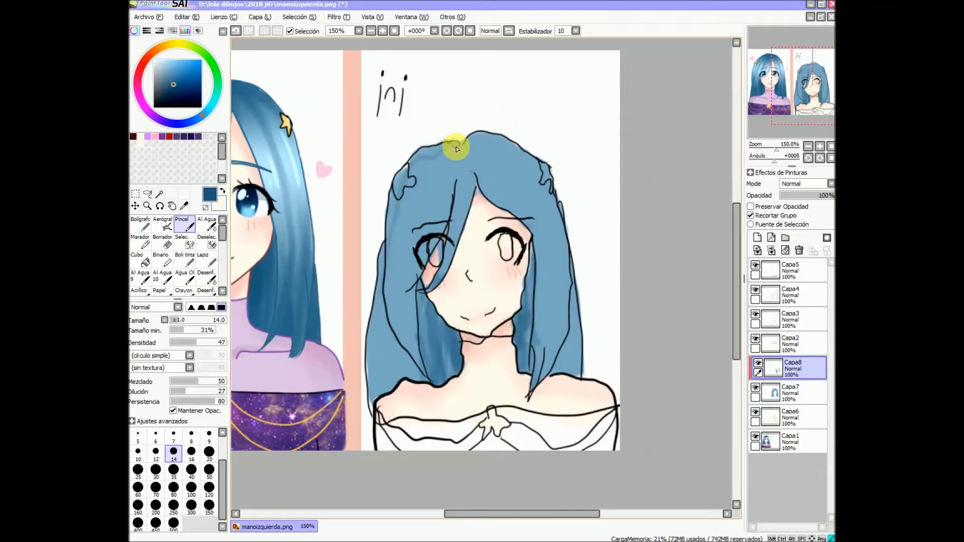
Undo the last crown stroke, set the stabilizer to 15 and shade strands from the parting down both sides.
left_click(235, 31)
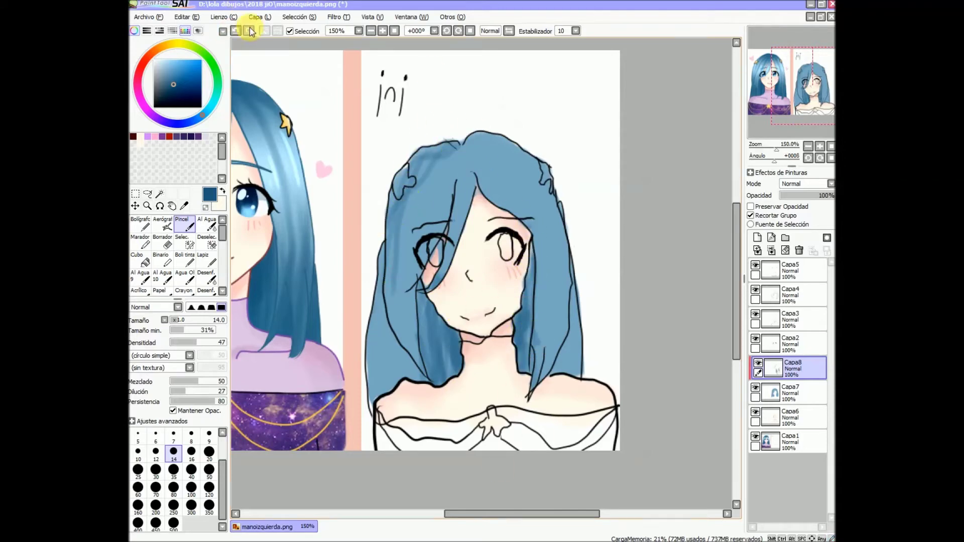
left_click(576, 31)
left_click(561, 166)
mouse_move(393, 192)
left_mouse_down()
mouse_move(439, 168)
mouse_move(372, 164)
mouse_move(413, 344)
mouse_move(381, 267)
mouse_move(383, 316)
mouse_move(418, 378)
left_mouse_up()
mouse_move(451, 183)
left_mouse_down()
mouse_move(408, 323)
mouse_move(456, 187)
mouse_move(559, 133)
mouse_move(575, 270)
left_mouse_up()
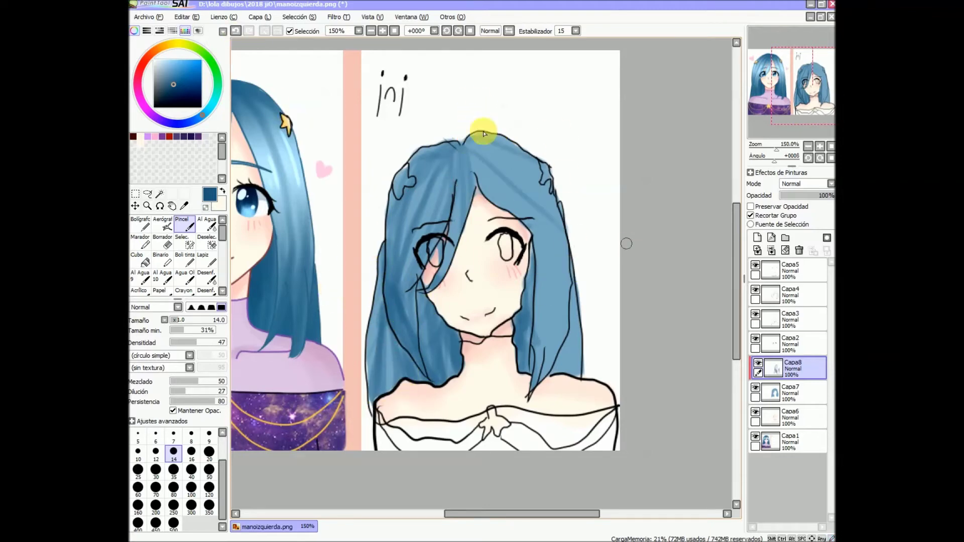
Add dark blue strand shading from the crown down the hair lengths and soften it with transparent strokes.
mouse_move(439, 133)
left_mouse_down()
mouse_move(499, 149)
mouse_move(456, 222)
mouse_move(521, 342)
left_mouse_up()
mouse_move(481, 161)
left_mouse_down()
mouse_move(462, 134)
mouse_move(527, 243)
mouse_move(516, 378)
left_mouse_up()
left_click(237, 38)
left_click_drag(549, 344, 539, 272)
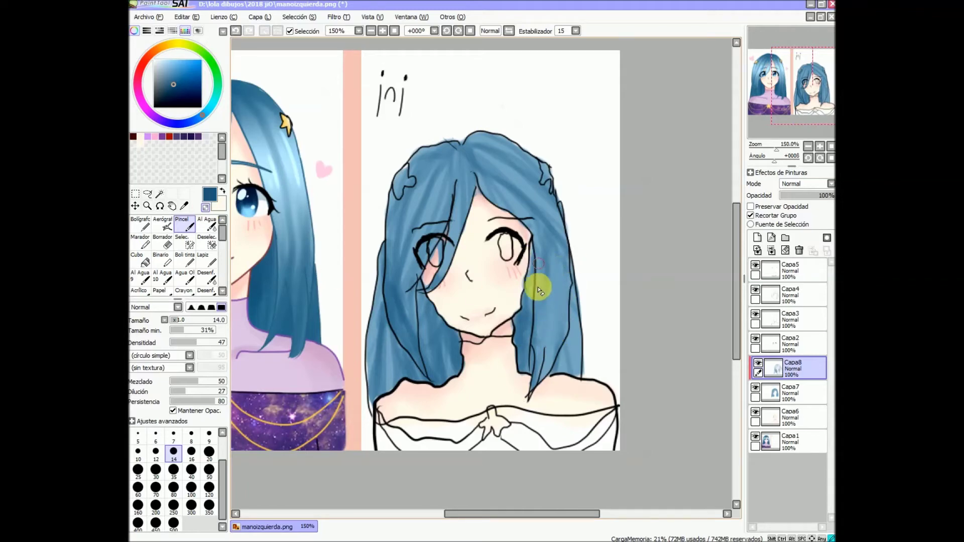
left_click(205, 208)
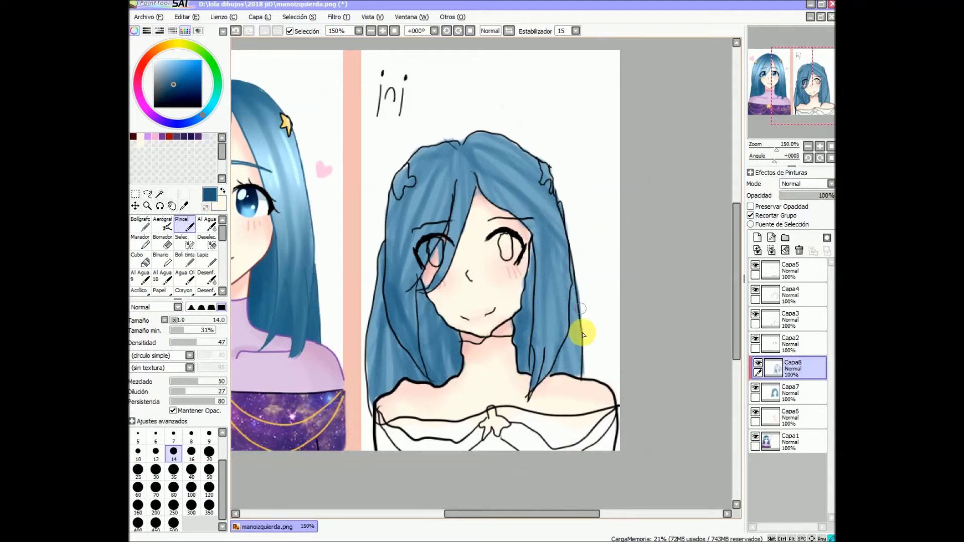
Add layer Capa9 in Luminosidad mode clipped to the hair and brush a band of light blue highlights across it.
scroll(809, 98, "up", 1)
left_click_drag(809, 98, 805, 109)
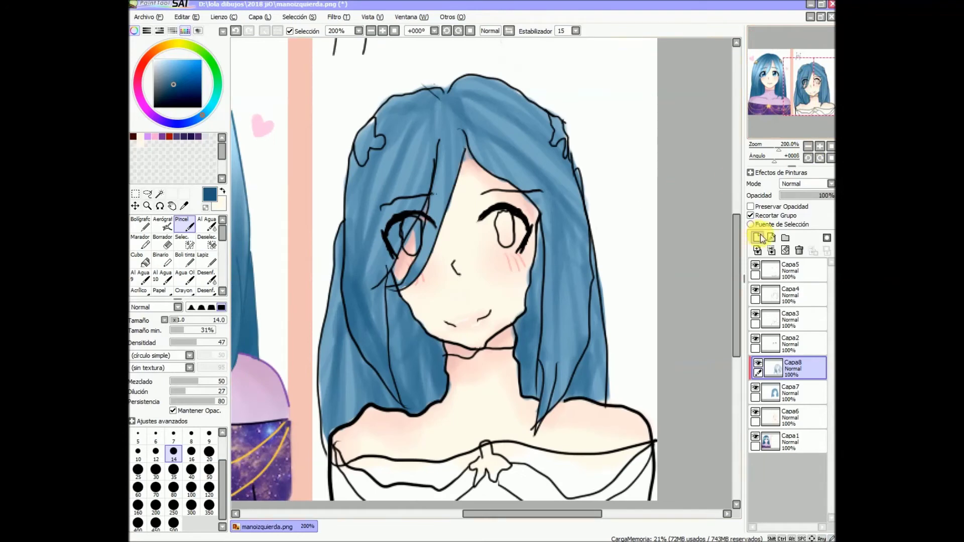
left_click(758, 238)
left_click(805, 183)
left_click(803, 219)
left_click(168, 240)
left_click(177, 229)
mouse_move(351, 176)
left_mouse_down()
mouse_move(308, 199)
mouse_move(577, 210)
left_mouse_up()
Blend the hair highlights with the blur brush at size 80 and set layer Capa9 to 98% opacity.
left_click(206, 277)
left_click(191, 467)
left_click(174, 484)
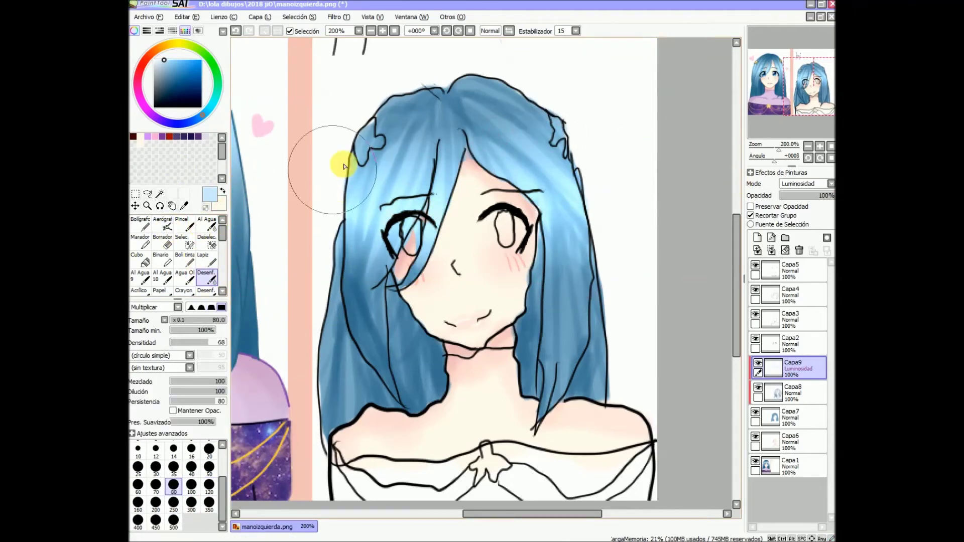
left_click(808, 146)
left_click_drag(833, 195, 832, 197)
Add layer Capa10 above Capa9 and clip it to the hair layer.
scroll(548, 294, "up", 4)
left_click(140, 243)
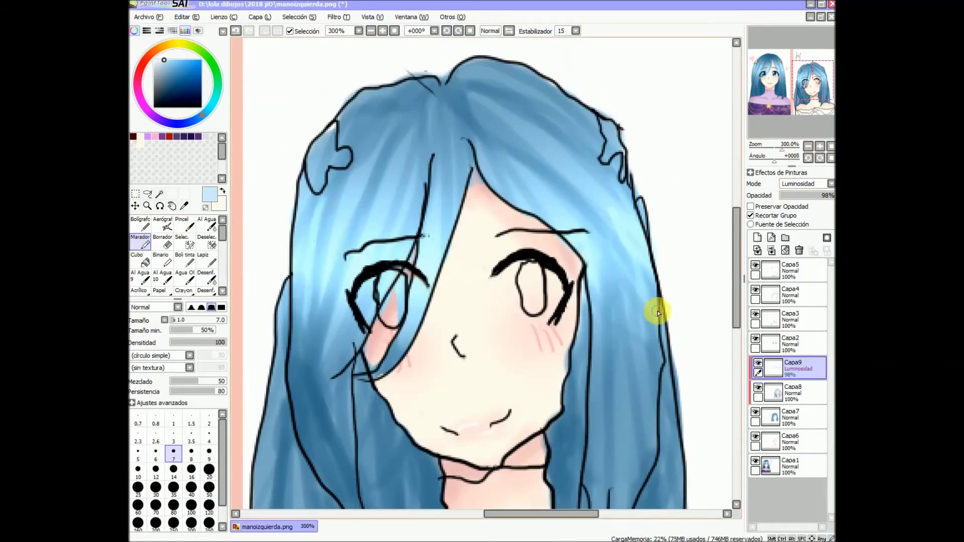
left_click(831, 146)
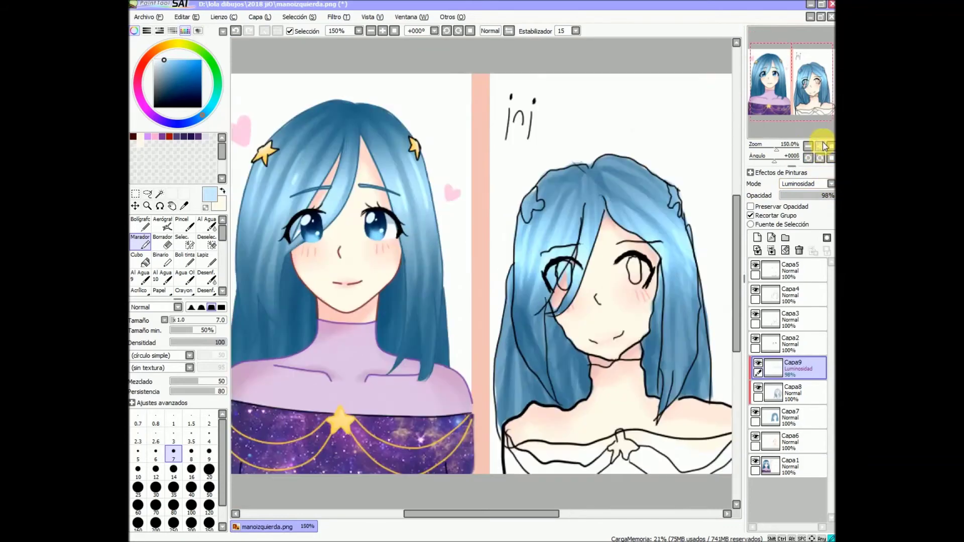
scroll(680, 161, "up", 4)
left_click(757, 237)
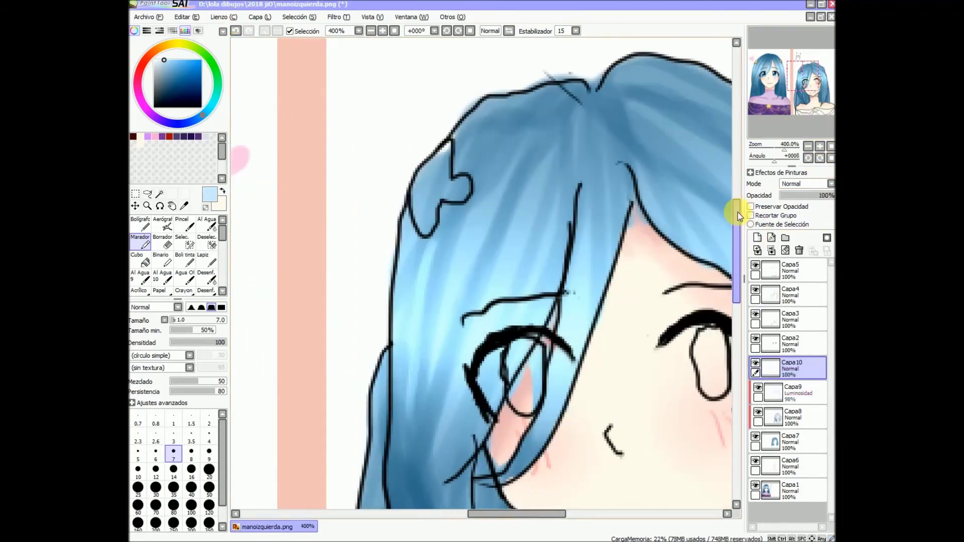
left_click(791, 442)
key("n")
left_click(538, 172, "alt")
left_click(793, 368)
left_click(750, 216)
Fill the star hair clip nearest the pink divider with pale yellow on layer Capa10, reducing the pen to size 9.
left_click(170, 45)
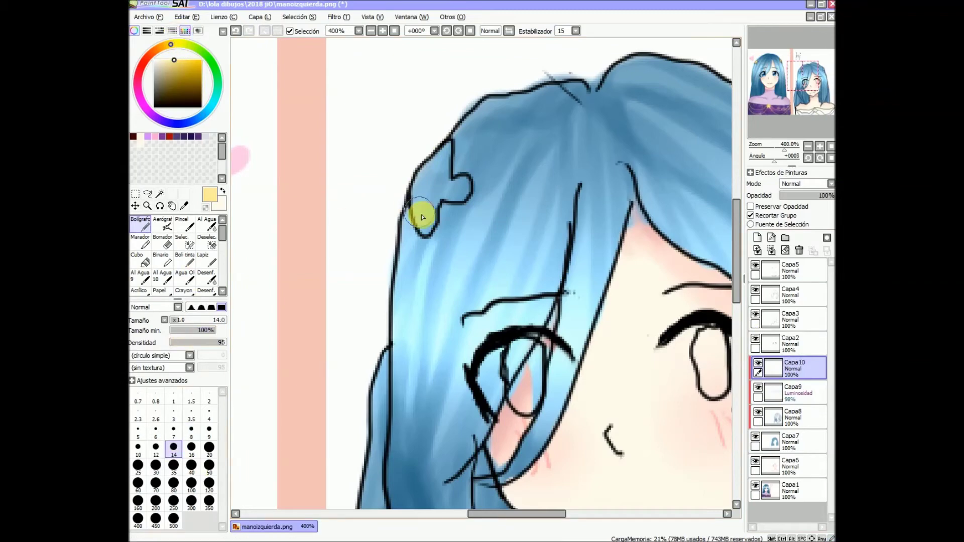
left_click_drag(422, 217, 440, 187)
key("bracketleft")
key("bracketleft")
key("bracketleft")
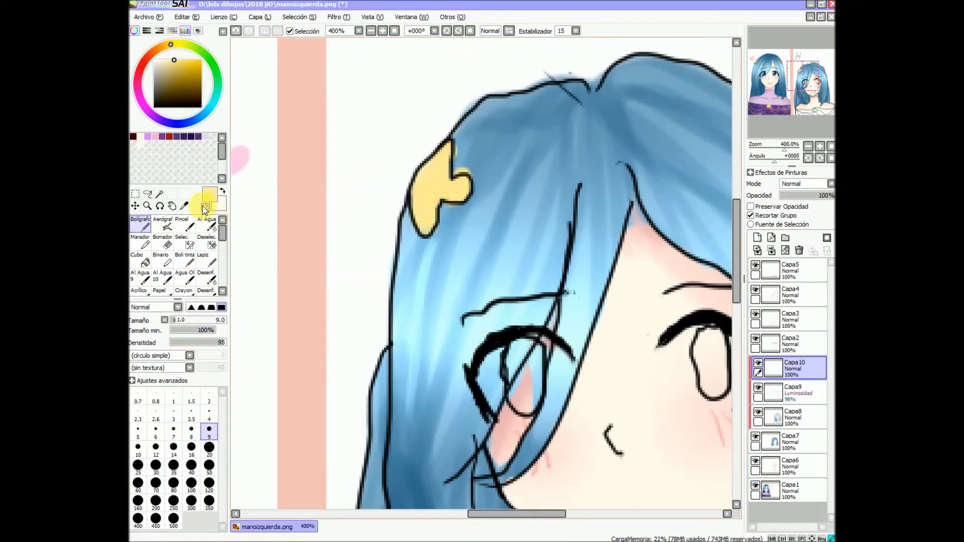
Fill the star hair clip on the far side of the girl's head with pale yellow on Capa10, using pen sizes 9 and 7.
left_click(819, 74)
left_click_drag(540, 176, 553, 236)
left_click(281, 236)
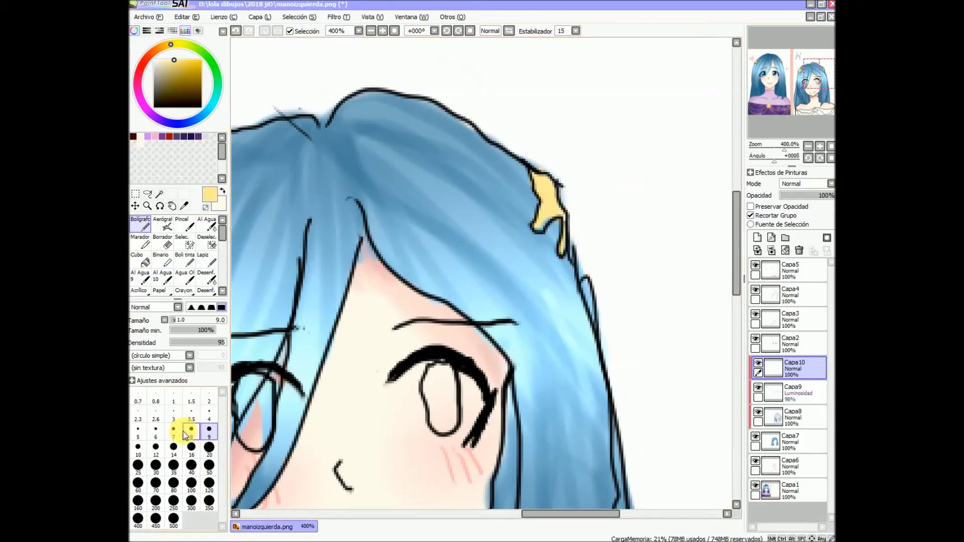
left_click(829, 158)
Shade the star hair clips with a deeper golden yellow using the brush at size 14.
left_click(820, 146)
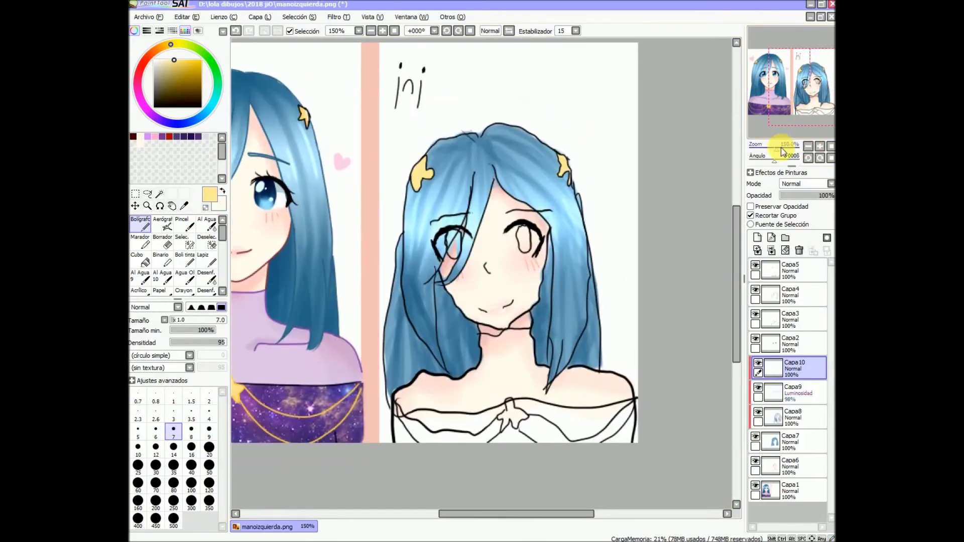
left_click(819, 146)
left_click(814, 109)
left_click(181, 224)
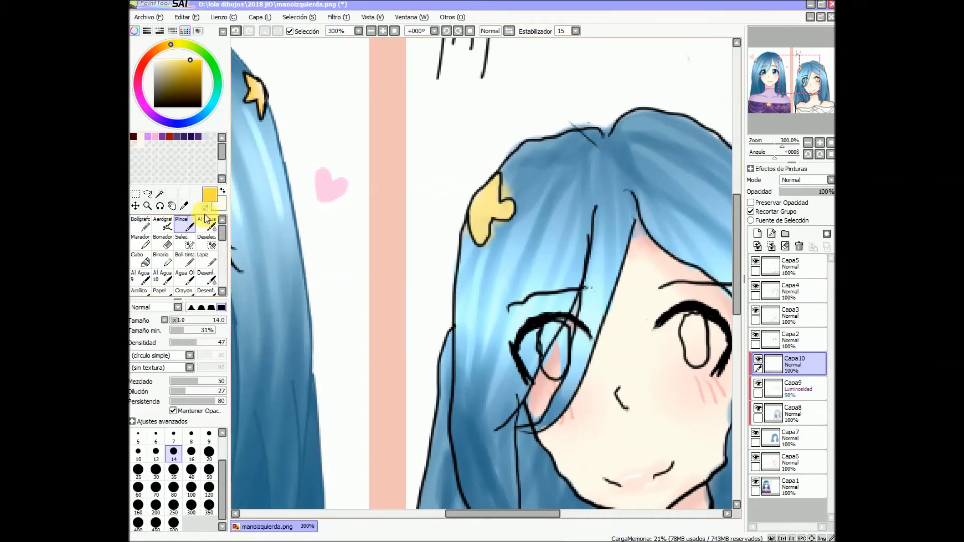
key("n")
key("Home")
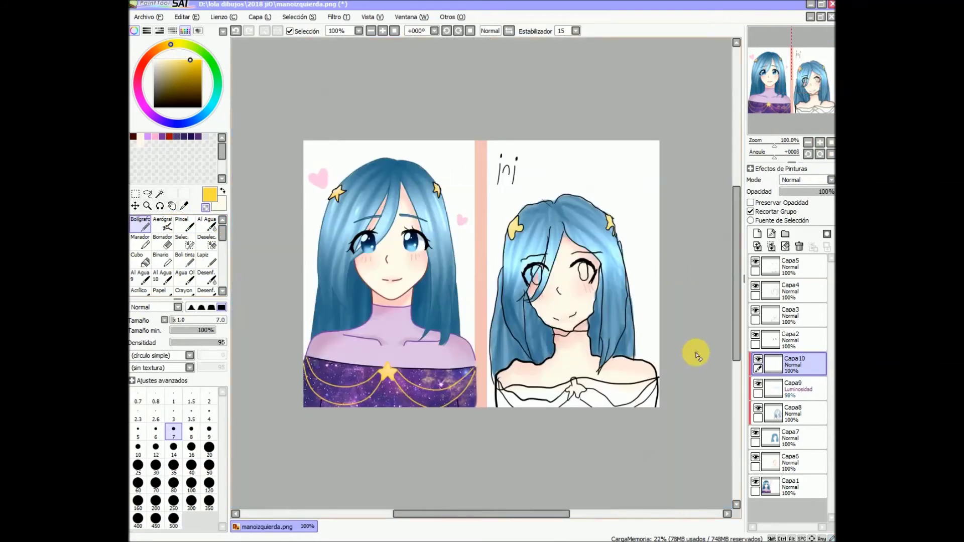
Add layer Capa11 above Capa10 and test an edit on hair layer Capa7 around the face, undoing the last stroke.
left_click(810, 90)
left_click(757, 233)
left_click(175, 96)
left_click(790, 462)
left_click_drag(306, 193, 319, 251)
left_click(206, 207)
key("ctrl+z")
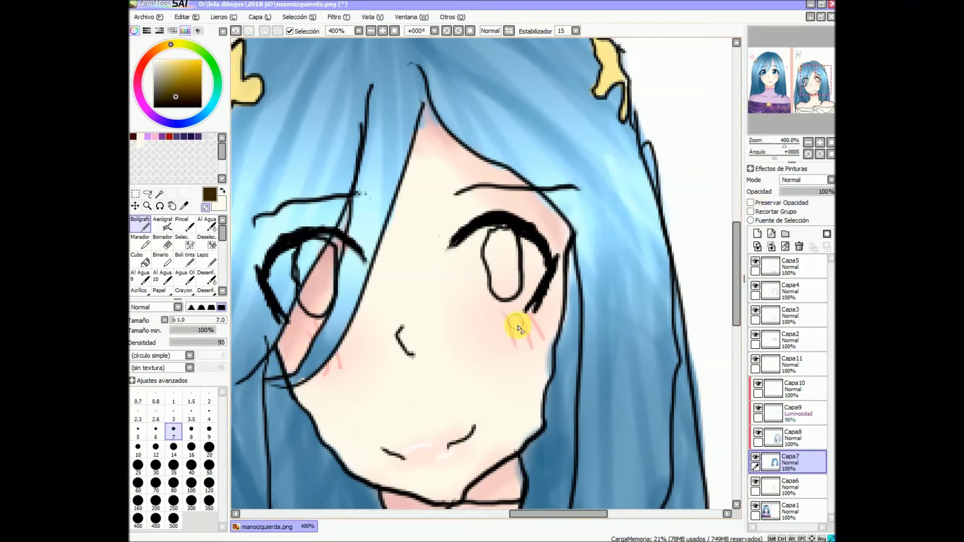
left_click(791, 389)
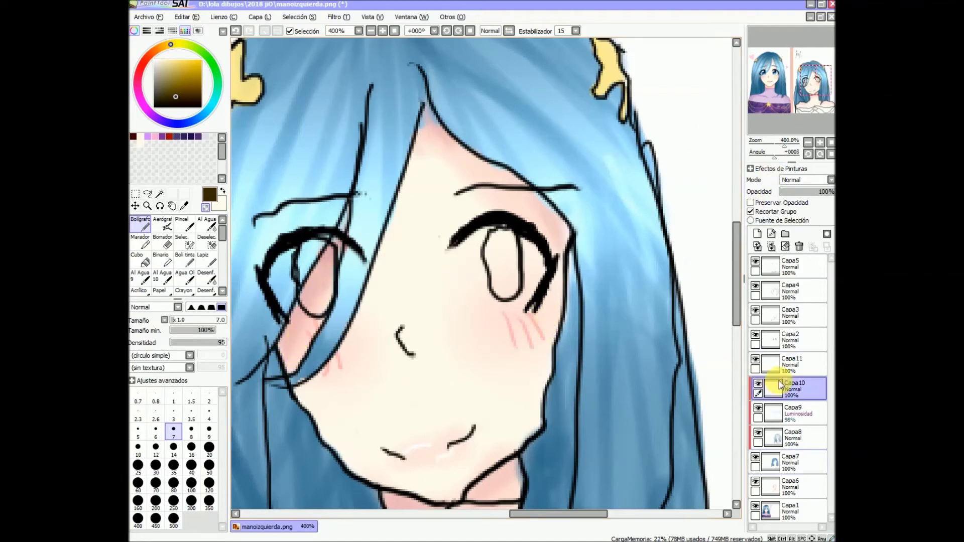
Add layer Capa12, fill both irises with medium blue using the pen at size 16, and move the layer below hair layer Capa7.
left_click(757, 233)
left_click_drag(776, 76, 786, 48)
left_click(205, 113)
left_click(179, 75)
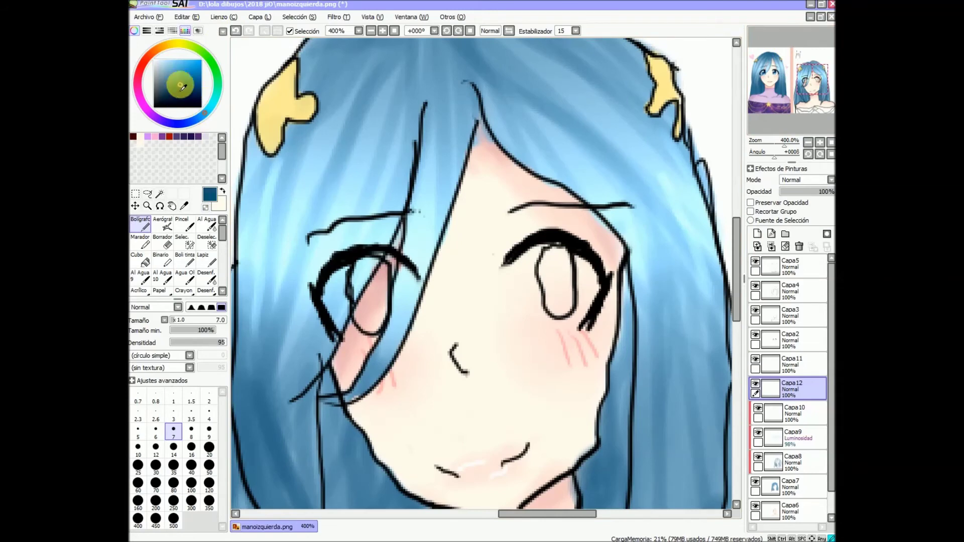
left_click(191, 446)
mouse_move(357, 266)
left_mouse_down()
mouse_move(372, 318)
mouse_move(372, 281)
left_mouse_up()
left_click(235, 31)
mouse_move(583, 301)
left_mouse_down()
mouse_move(556, 295)
mouse_move(555, 261)
left_mouse_up()
mouse_move(791, 389)
left_mouse_down()
mouse_move(802, 506)
mouse_move(796, 499)
left_mouse_up()
Add layer Capa13 clipped to the iris layer and paint dark blue pupils with the pen at size 7.
left_click(757, 234)
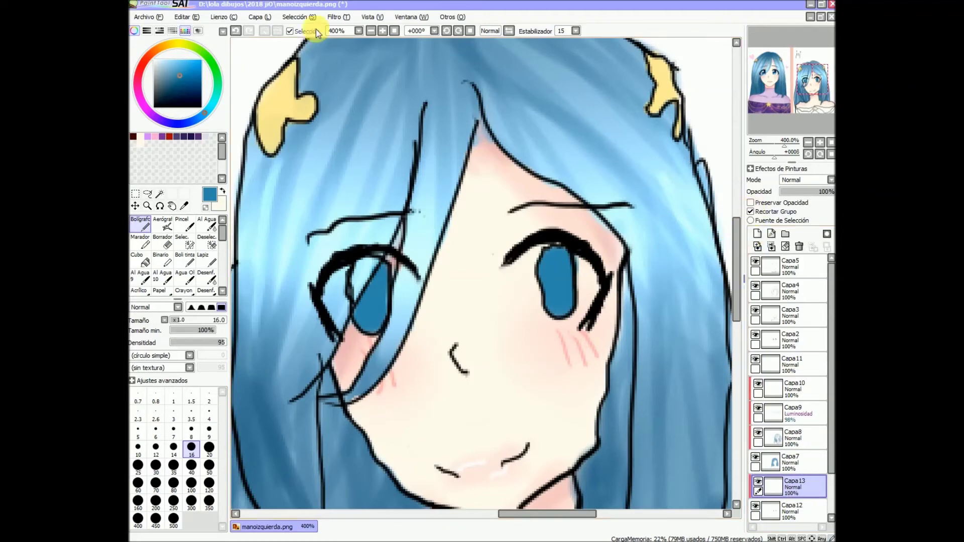
left_click(202, 115)
left_click_drag(178, 78, 181, 88)
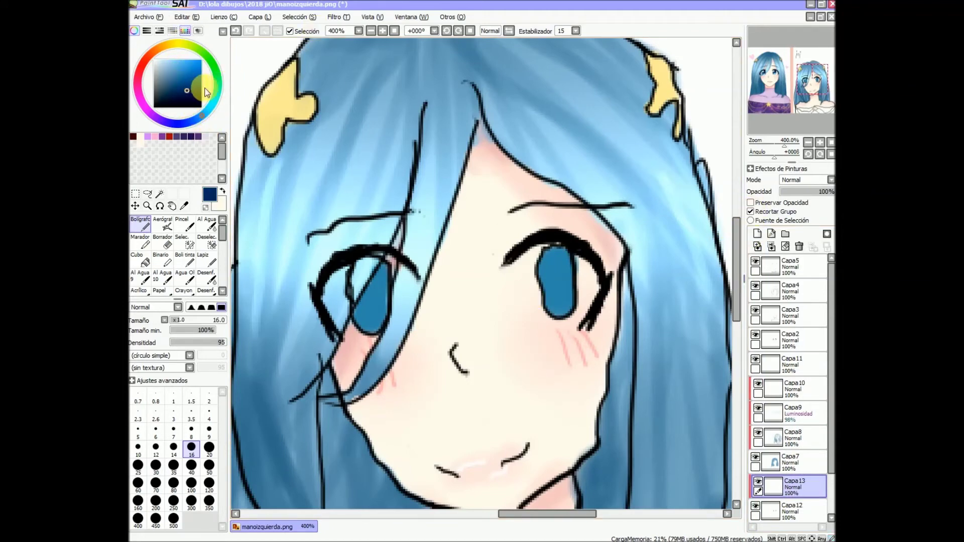
key("bracketleft")
key("bracketleft")
key("bracketleft")
key("bracketleft")
key("bracketleft")
key("bracketleft")
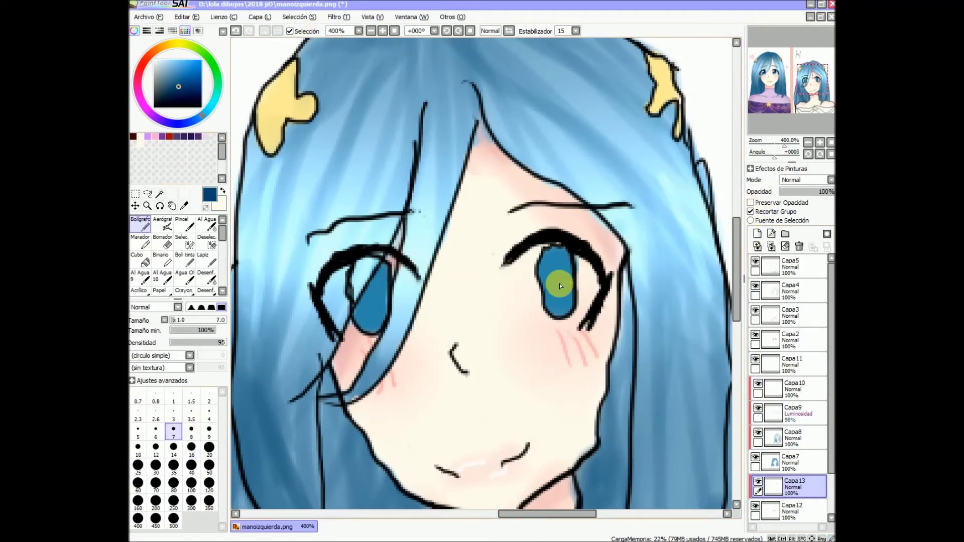
Darken the upper part of both irises with dark blue using the airbrush at size 20.
left_click(162, 223)
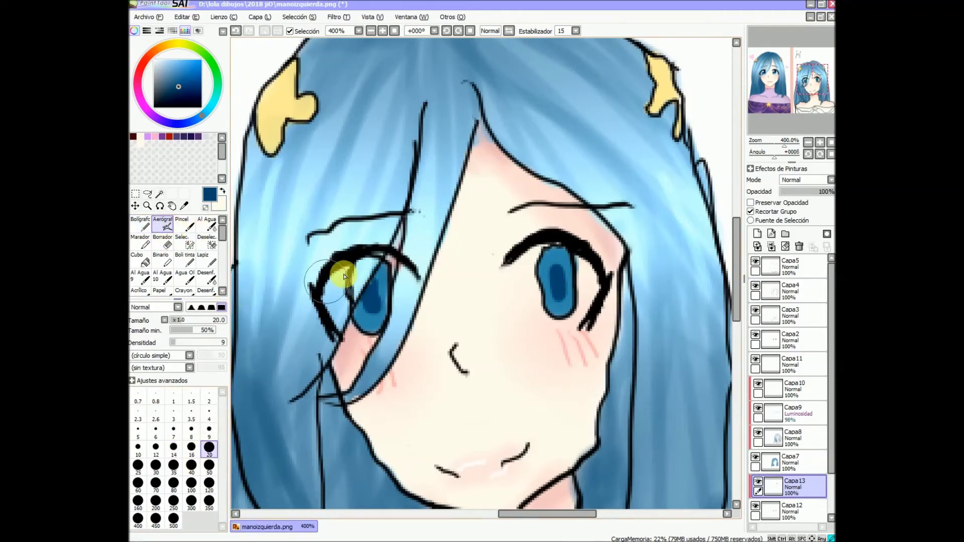
mouse_move(343, 280)
left_mouse_down()
mouse_move(354, 300)
mouse_move(336, 327)
left_mouse_up()
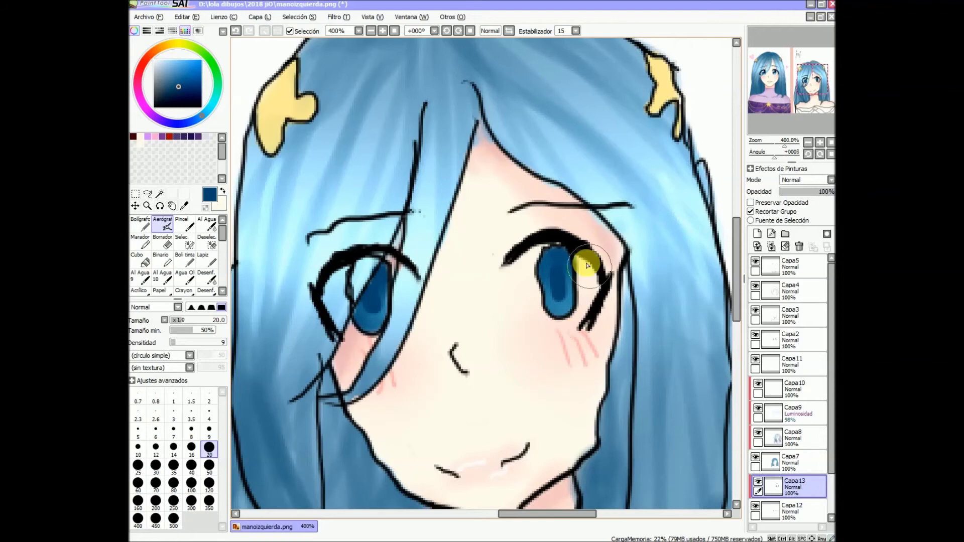
left_click(181, 94)
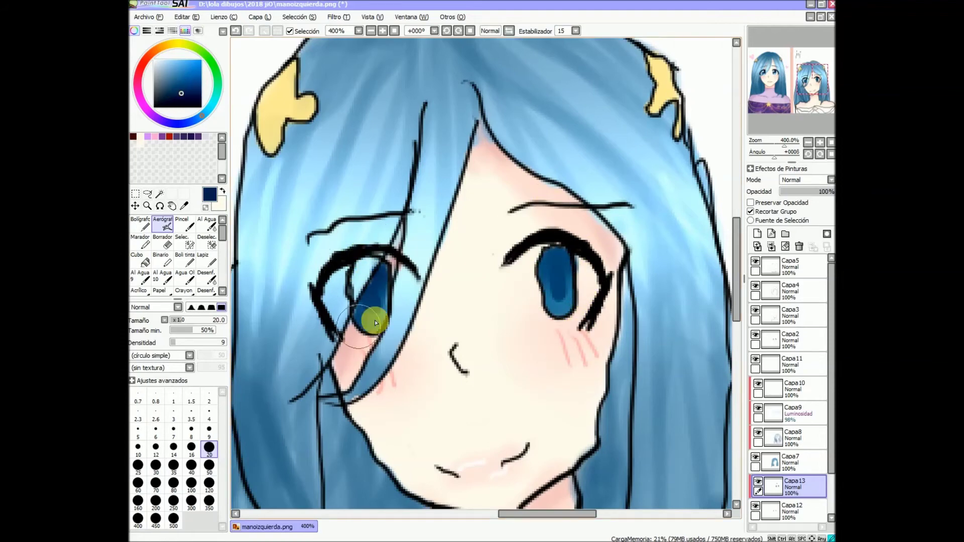
Add clipped layer Capa14 in Luminosidad mode and paint pale blue highlight spots and a soft glow in the lower irises.
left_click(757, 233)
left_click(805, 179)
left_click(798, 216)
left_click(140, 224)
left_click_drag(547, 257, 558, 271)
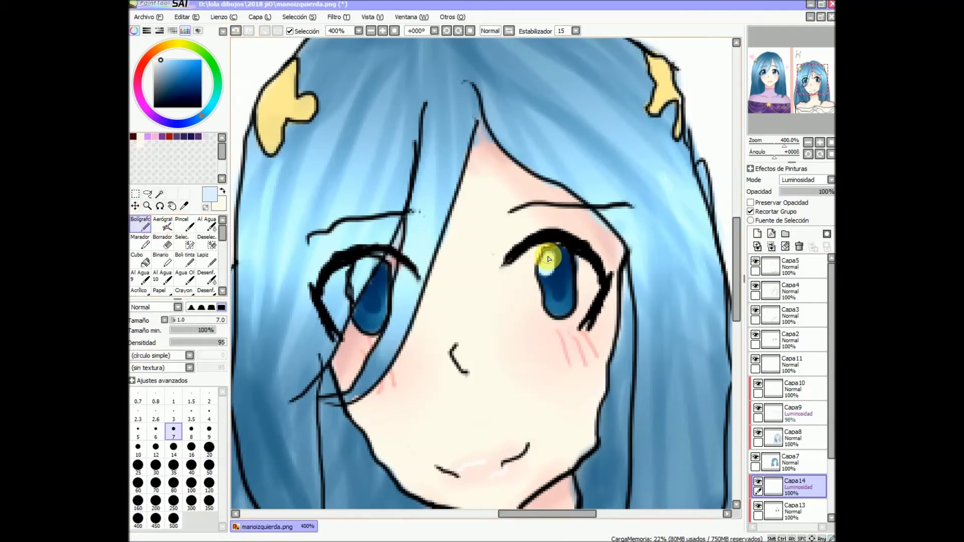
left_click(209, 413)
left_click(377, 307)
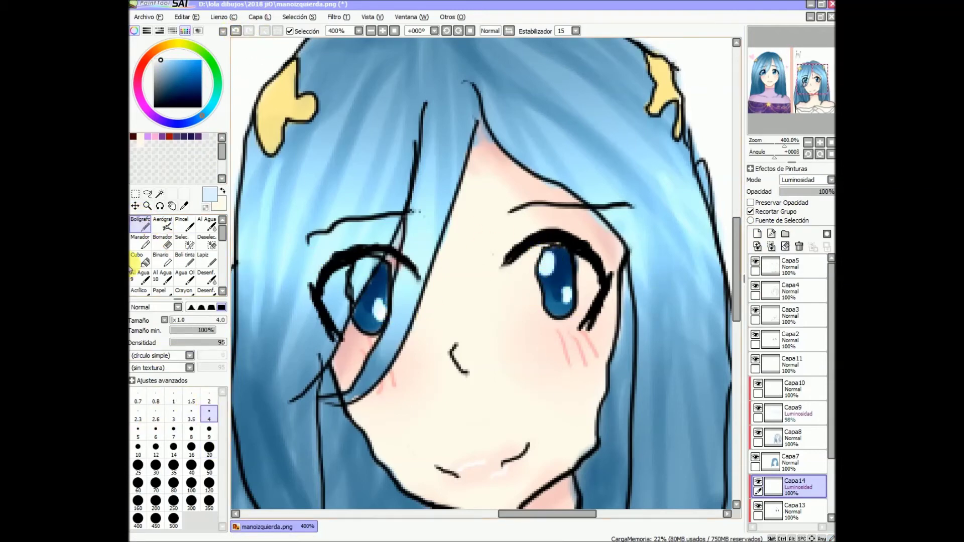
left_click(182, 224)
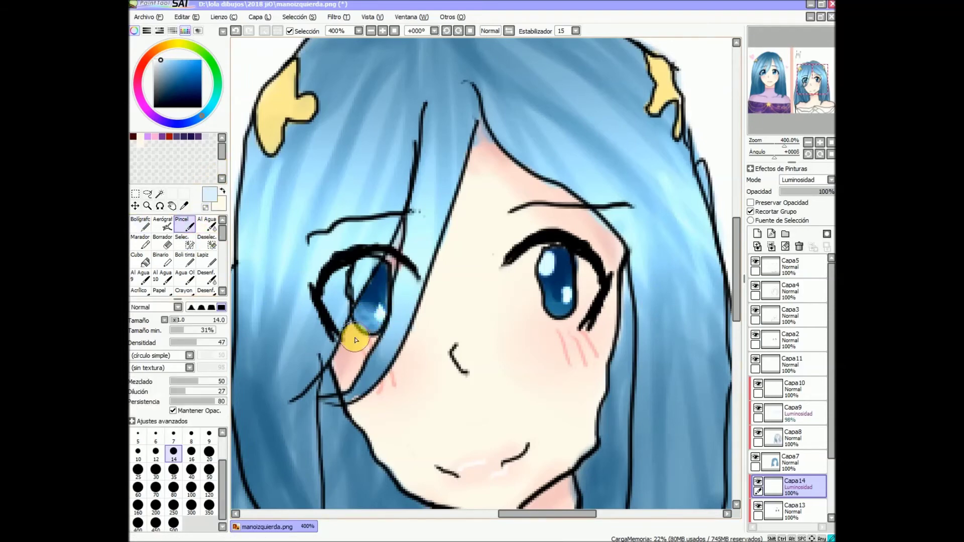
Add layer Capa15 below Capa12 and paint the whites of both eyes with the pen at size 4.
left_click(757, 234)
mouse_move(776, 486)
left_mouse_down()
mouse_move(783, 517)
mouse_move(783, 502)
left_mouse_up()
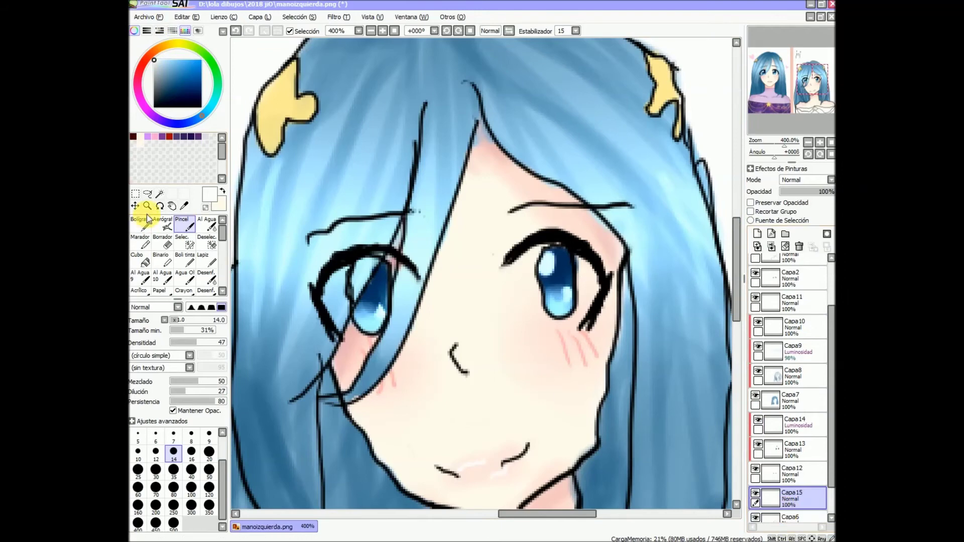
left_click(141, 225)
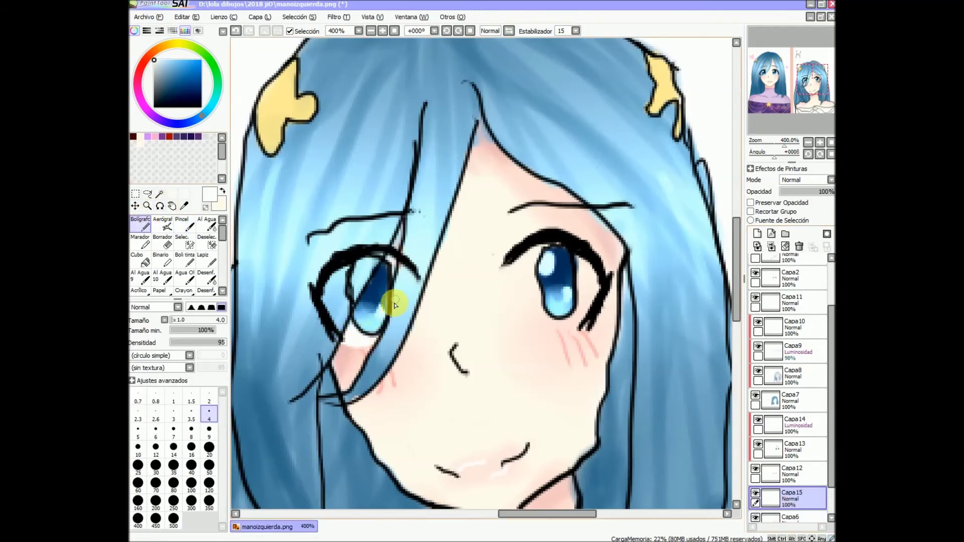
Add layer Capa16 clipped to the eye whites and shade them greyish blue under the upper lashes, with the pen at size 12.
left_click(559, 245, "alt")
left_click(160, 67)
left_click(782, 211)
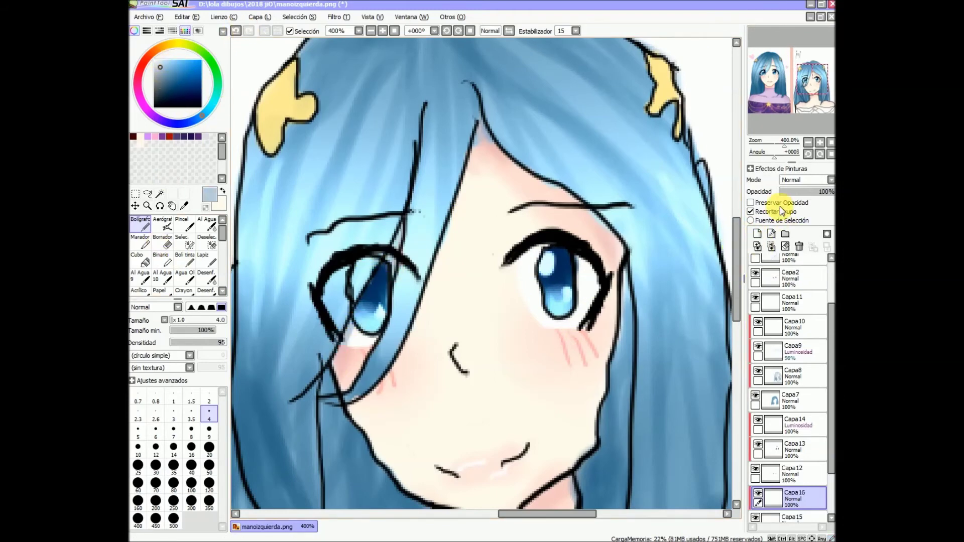
left_click_drag(520, 277, 605, 291)
left_click(156, 447)
left_click_drag(522, 266, 602, 279)
left_click(831, 142)
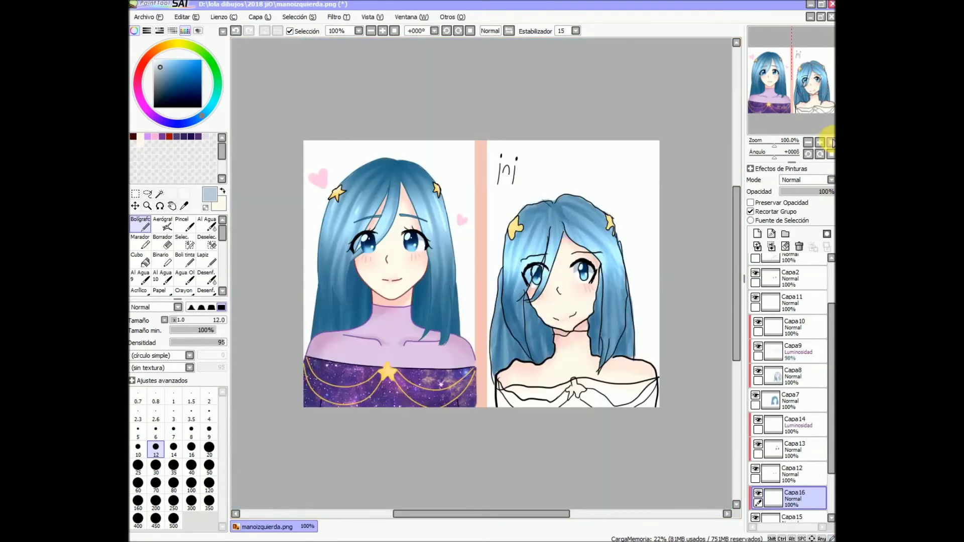
Add layer Capa17 and fill the neck and shoulders with lilac using the pen at size 35.
left_click(820, 142)
left_click(803, 126)
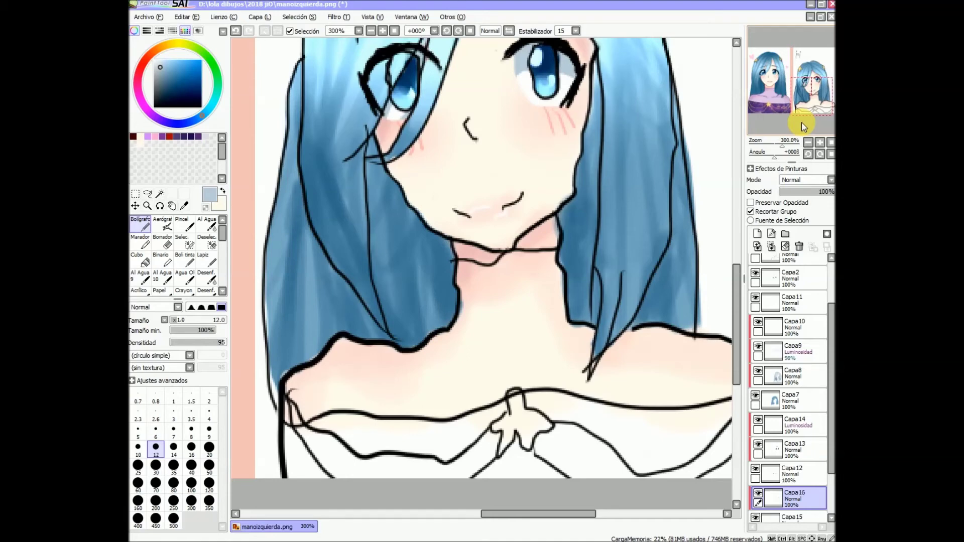
left_click(757, 233)
left_click(153, 115)
left_click(163, 61)
left_click(173, 464)
mouse_move(290, 401)
left_mouse_down()
mouse_move(351, 367)
mouse_move(387, 387)
mouse_move(448, 392)
mouse_move(504, 349)
mouse_move(491, 381)
mouse_move(517, 360)
mouse_move(538, 301)
mouse_move(526, 276)
mouse_move(425, 367)
mouse_move(473, 309)
mouse_move(477, 289)
mouse_move(550, 272)
mouse_move(597, 351)
mouse_move(558, 366)
left_mouse_up()
left_click_drag(748, 134, 758, 130)
mouse_move(522, 371)
left_mouse_down()
mouse_move(490, 414)
mouse_move(450, 417)
mouse_move(576, 402)
mouse_move(601, 422)
mouse_move(572, 420)
left_mouse_up()
Erase the lilac overflow below the neckline and under the chin, and set layer Capa17 to 55% opacity.
left_click(205, 207)
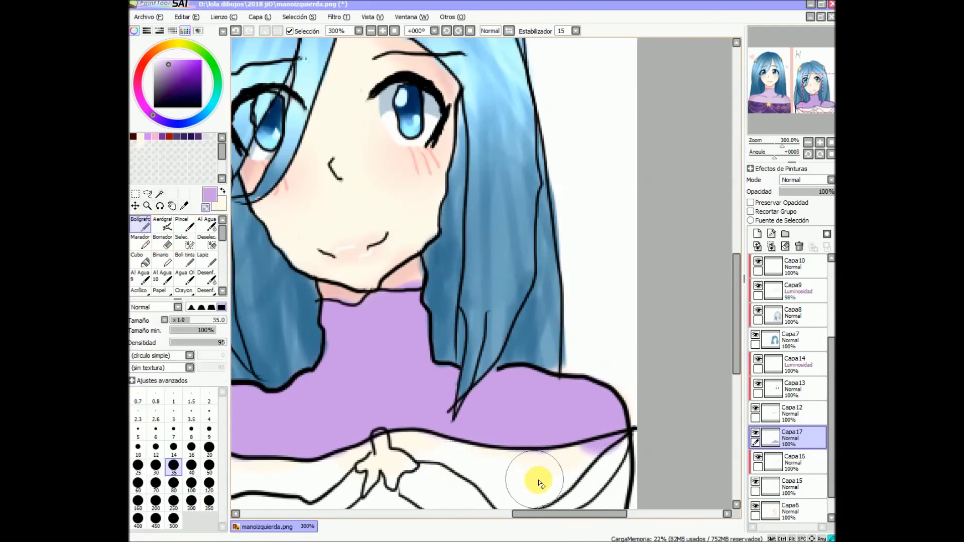
left_click_drag(573, 452, 614, 462)
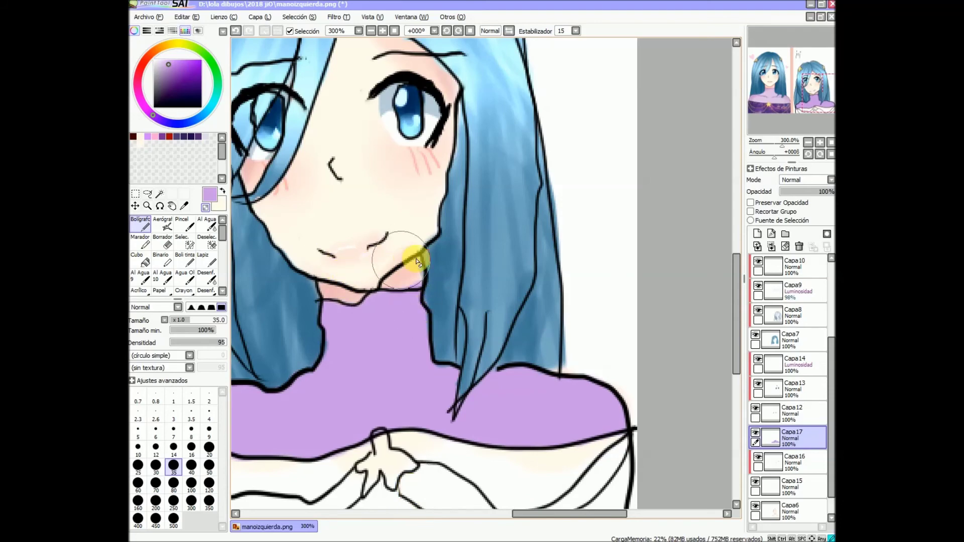
scroll(415, 254, "left", 5)
left_click(810, 191)
scroll(485, 268, "down", 5)
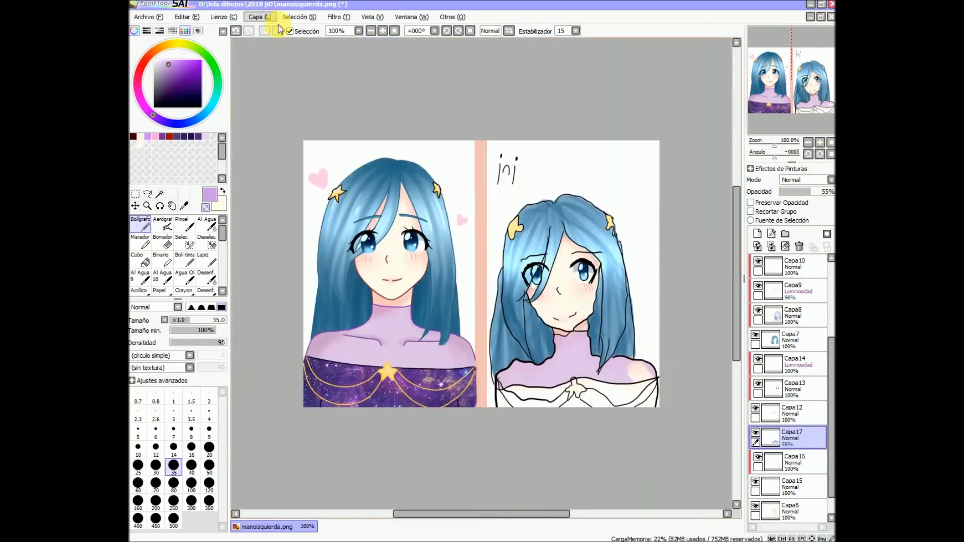
Add layer Capa18 below Capa17 and fill the off-shoulder dress with pink using the pen at size 35.
scroll(349, 86, "up", 3)
left_click(139, 91)
left_click(177, 62)
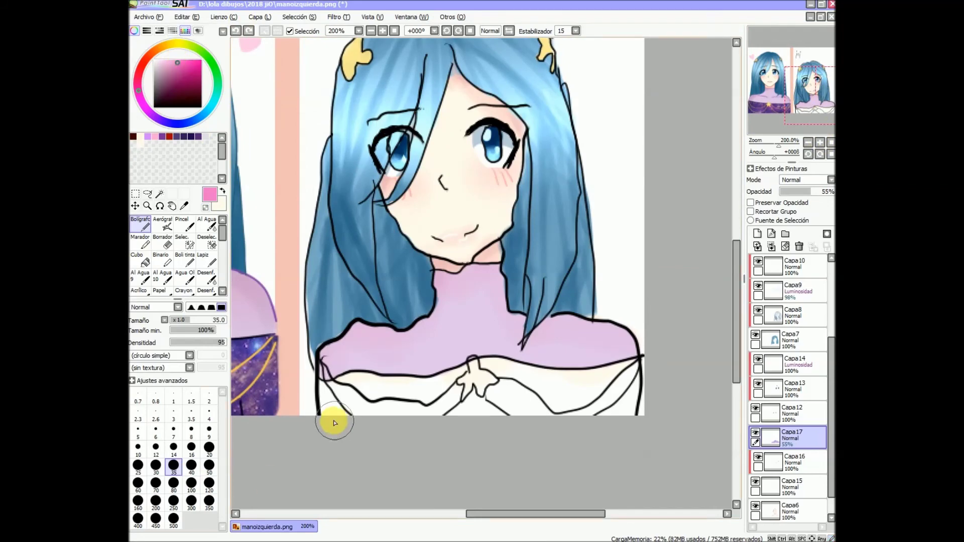
left_click(757, 234)
left_click_drag(791, 438, 791, 462)
mouse_move(321, 377)
left_mouse_down()
mouse_move(333, 392)
mouse_move(366, 383)
mouse_move(415, 414)
mouse_move(623, 400)
mouse_move(506, 376)
mouse_move(381, 384)
left_mouse_up()
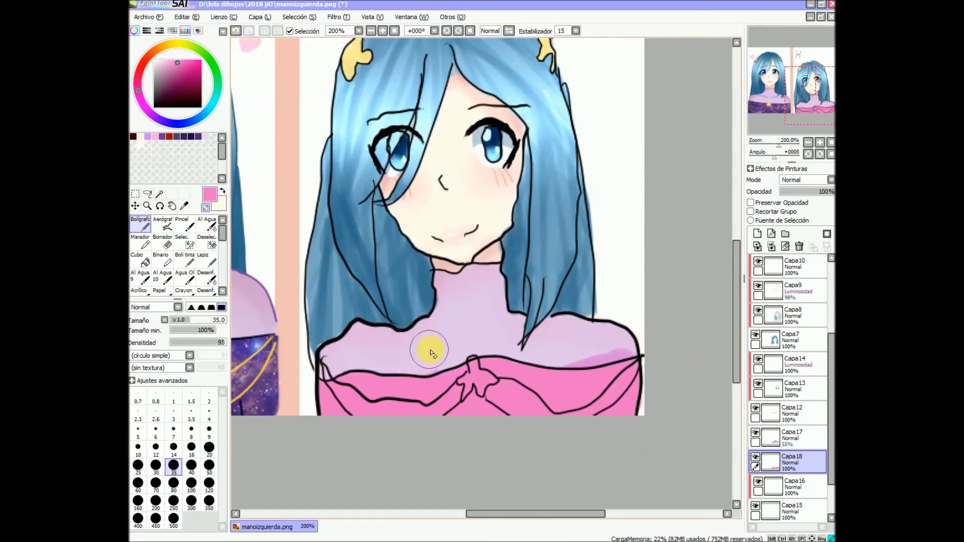
Erase the pink overflow above the neckline and cover the dress with the purple galaxy texture on clipped layer Capa19.
left_click_drag(588, 341, 637, 334)
left_click_drag(563, 394, 591, 402)
left_click(757, 232)
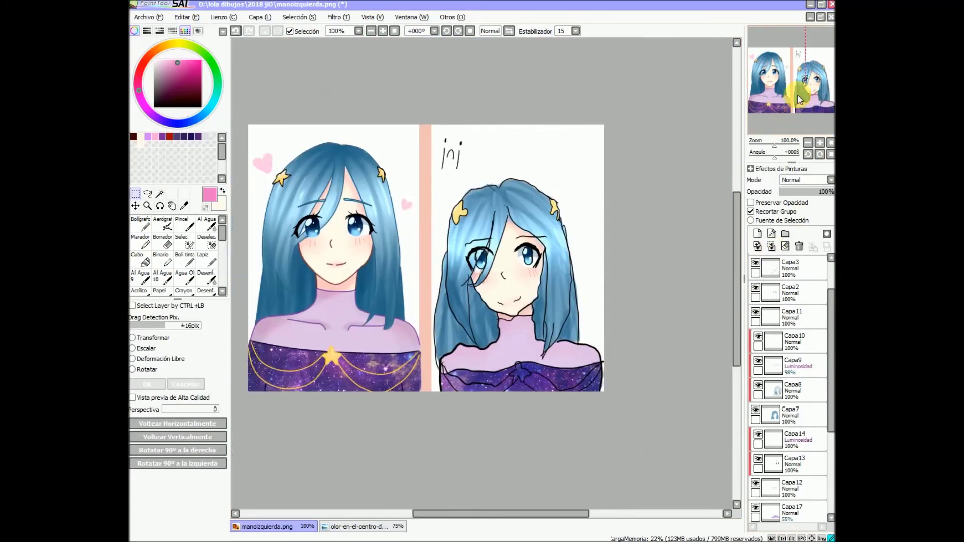
Fill the star brooch on the dress with pale yellow on layer Capa20 and shade it with deeper yellow on clipped layer Capa21.
left_click(473, 325, "alt")
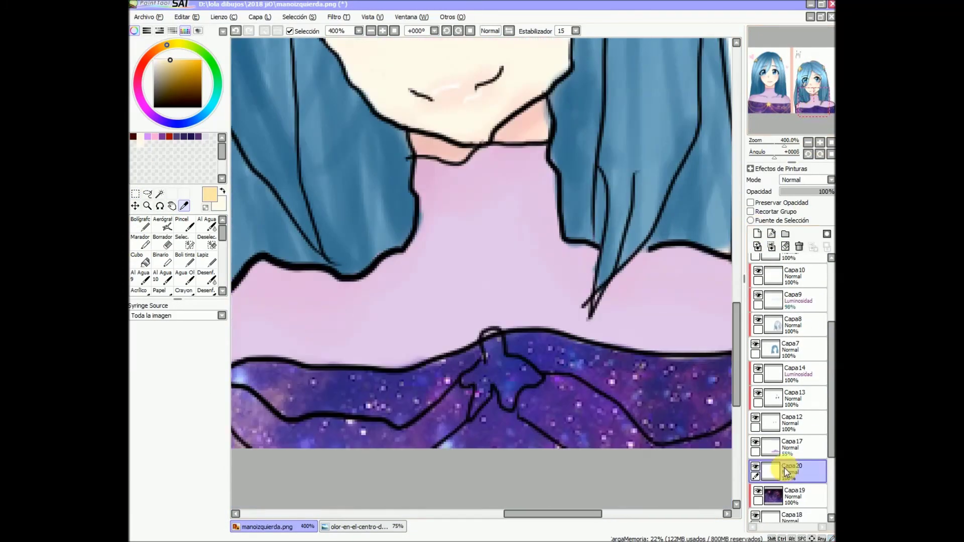
left_click(141, 225)
left_click(209, 430)
key("ctrl+z")
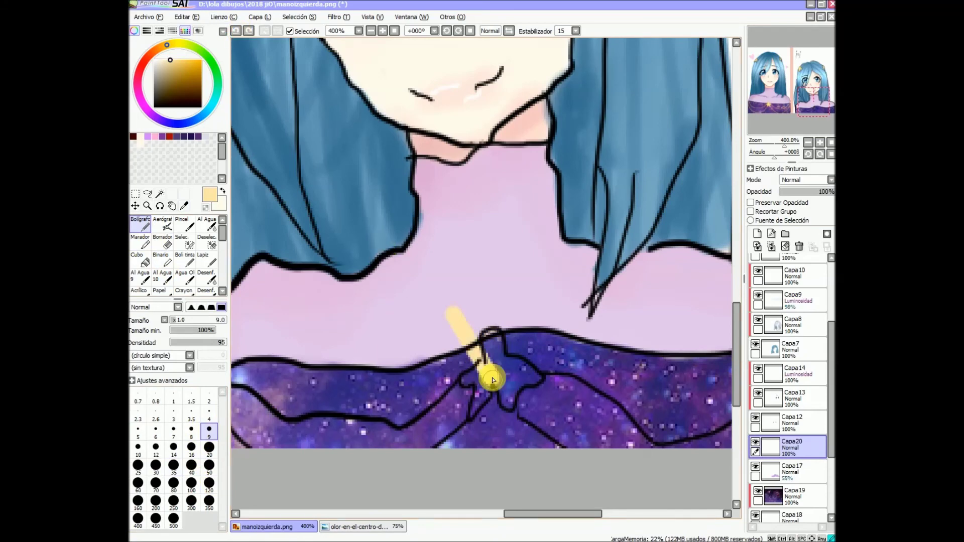
mouse_move(535, 379)
left_mouse_down()
mouse_move(522, 372)
mouse_move(467, 396)
left_mouse_up()
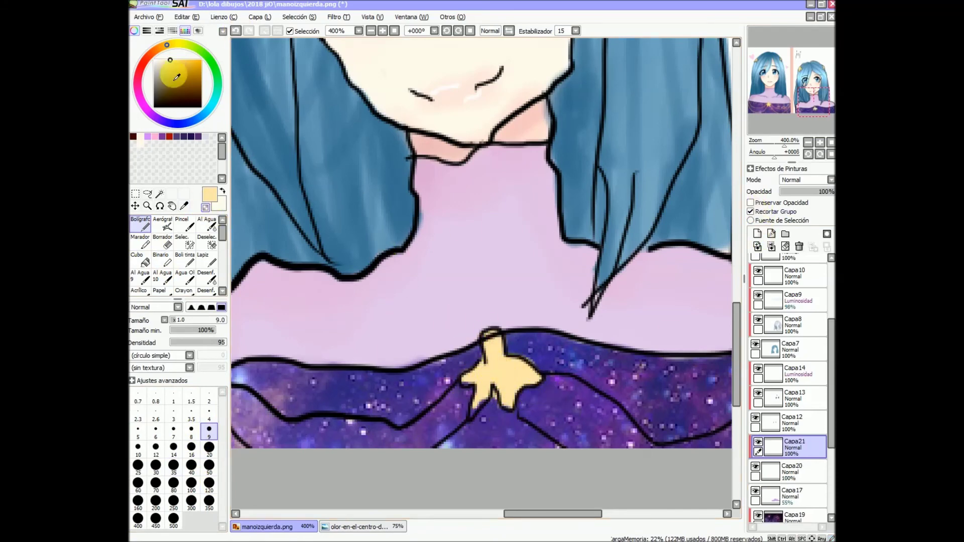
key("b")
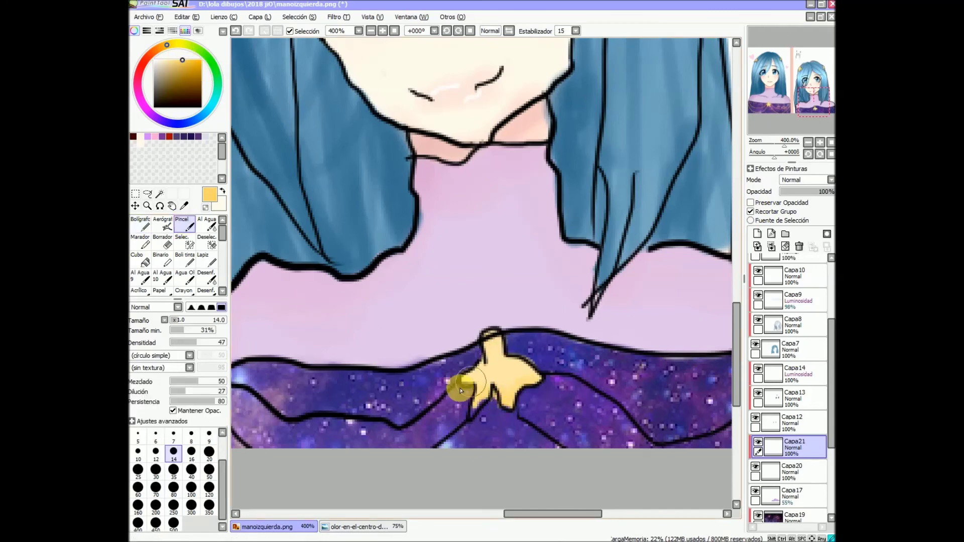
Add layer Capa22 clipped to Capa4 and recolour the hair outlines with dark blue sampled from the reference girl's hair, at size 250.
left_click(808, 141)
left_click(757, 233)
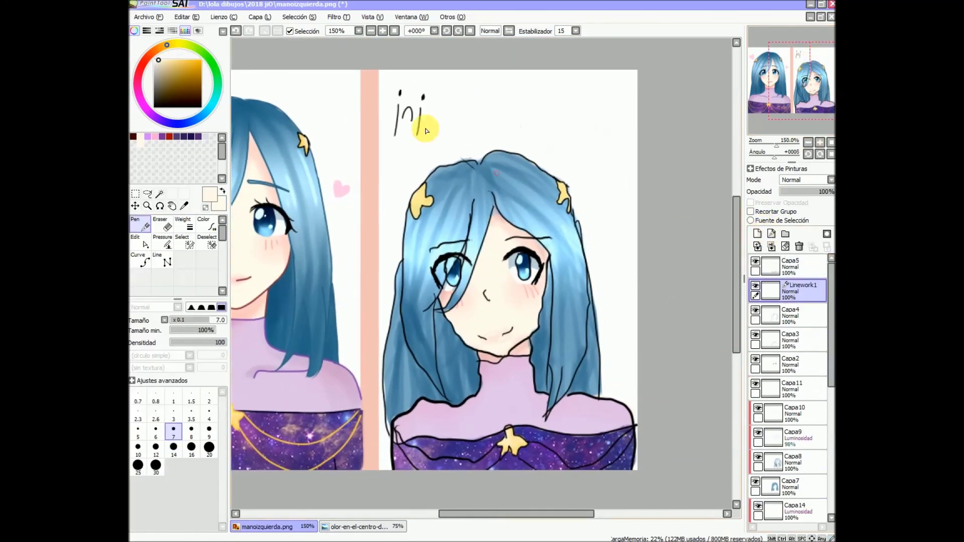
key("alt")
left_click(281, 188)
key("n")
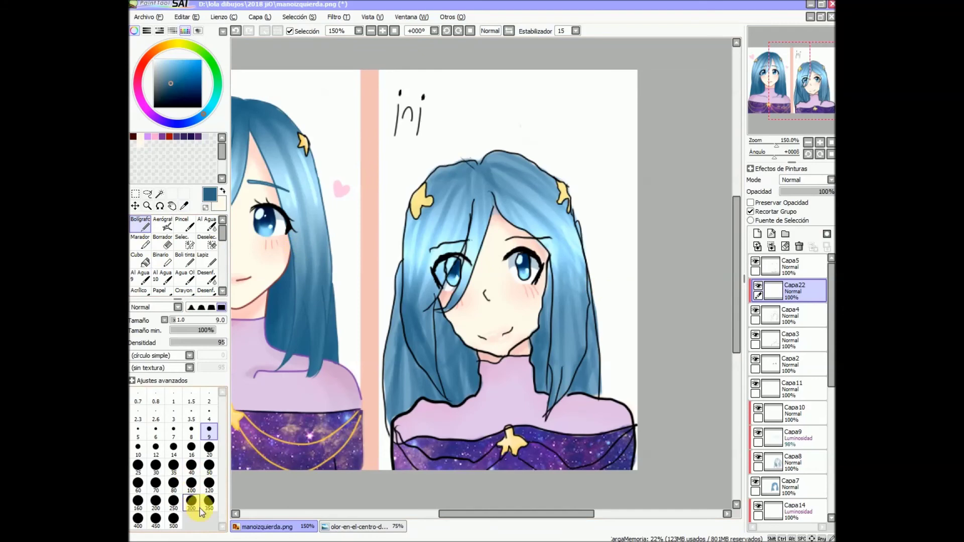
left_click(173, 501)
left_click(507, 266)
key("ctrl+z")
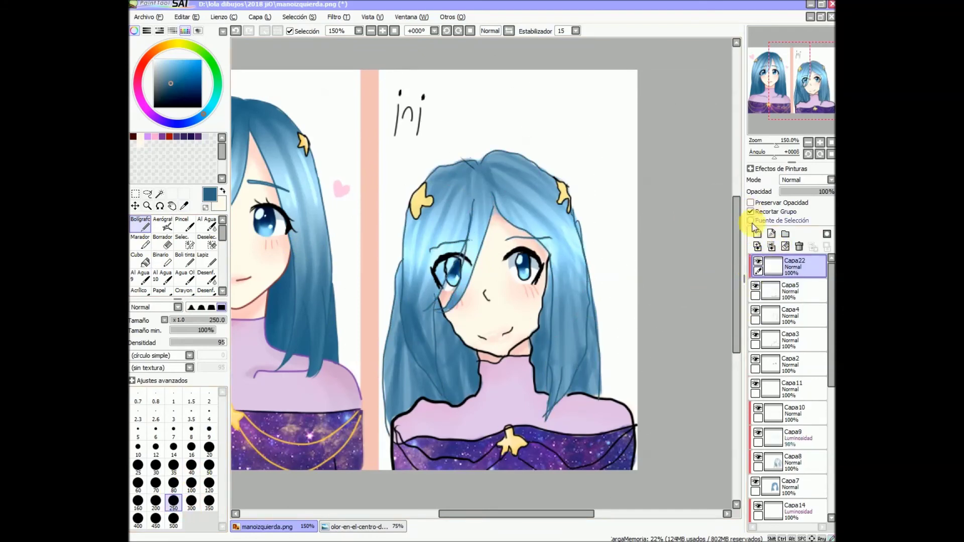
Recolour the dress neckline and draped chain lines golden yellow on Capa22 clipped to Capa5, with the pen at size 80.
left_click(420, 199, "alt")
left_click(173, 483)
mouse_move(397, 441)
left_mouse_down()
mouse_move(510, 445)
mouse_move(633, 426)
left_mouse_up()
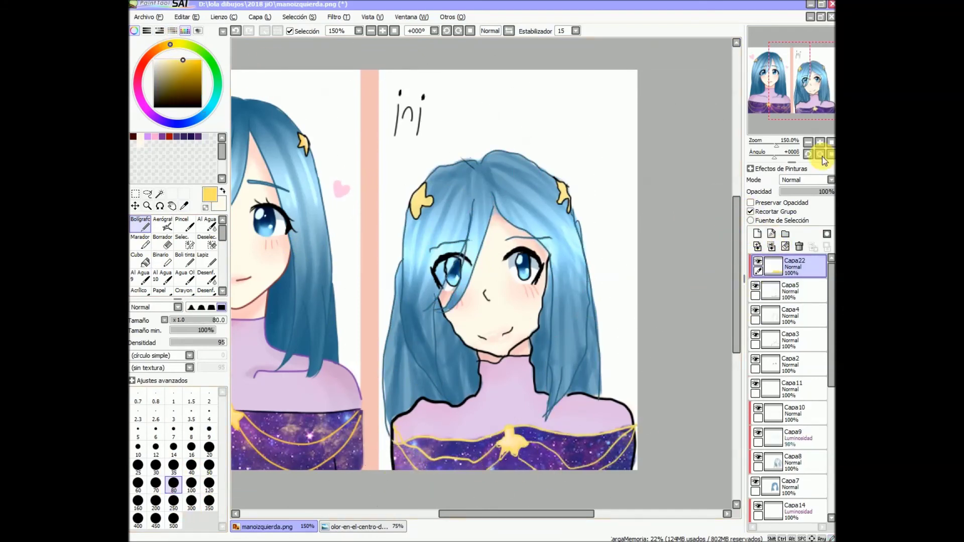
Recolour the shoulder and neck outlines purple on layer Capa23 clipped to Capa3, using the pen at size 50.
left_click(819, 143)
scroll(506, 353, "down", 3)
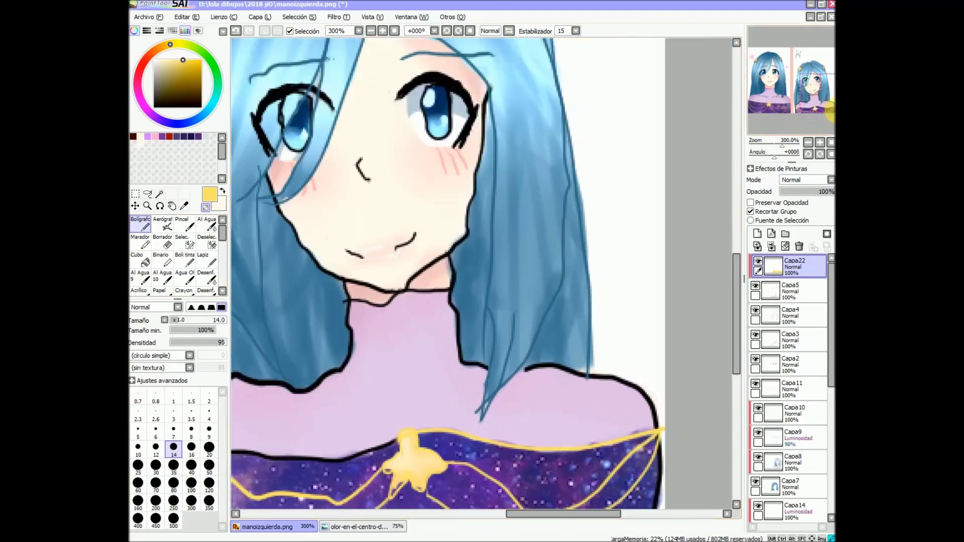
scroll(452, 340, "up", 3)
scroll(660, 340, "down", 2)
scroll(470, 307, "up", 1)
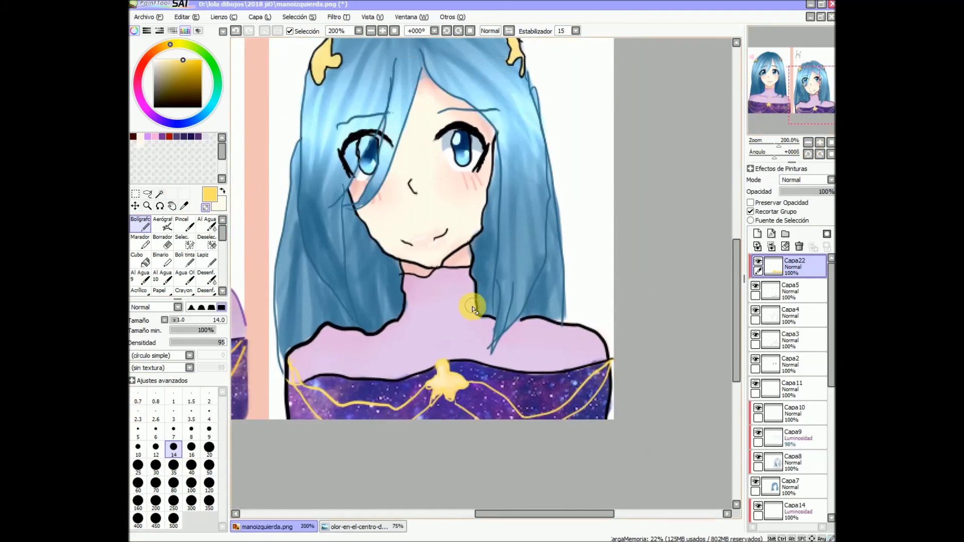
left_click(337, 374)
left_click(141, 223)
left_click(209, 463)
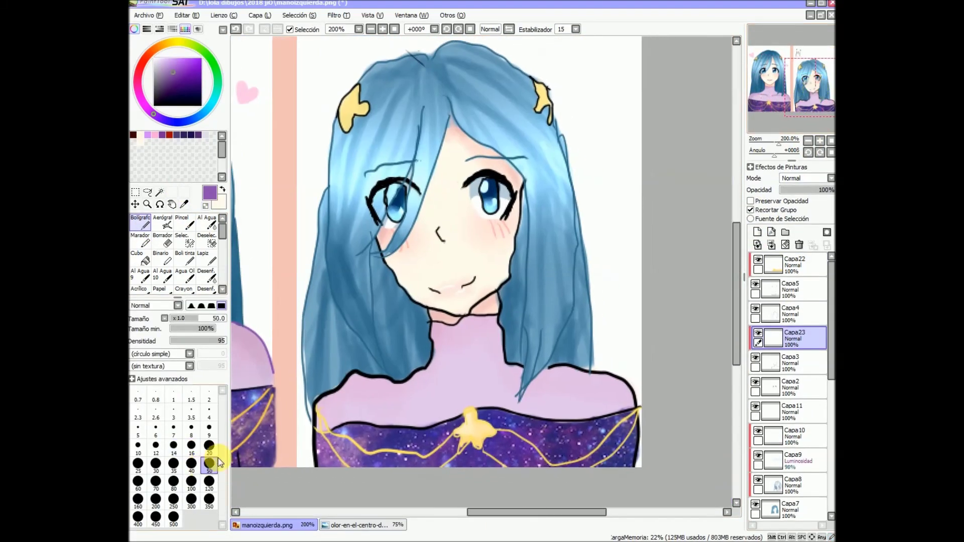
Recolour the face outline reddish brown on layer Capa23 clipped to Capa2.
left_click(387, 254)
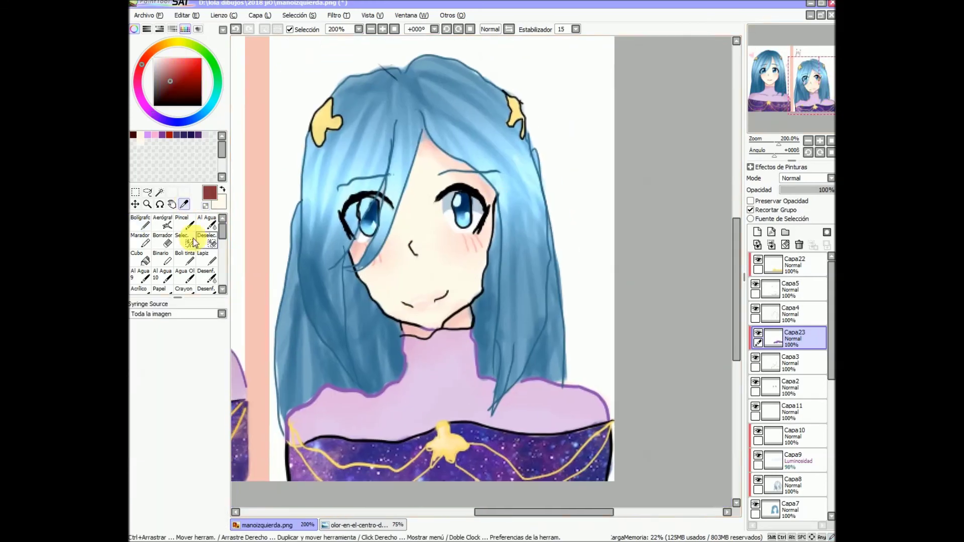
left_click(425, 307)
left_click_drag(768, 339, 768, 360)
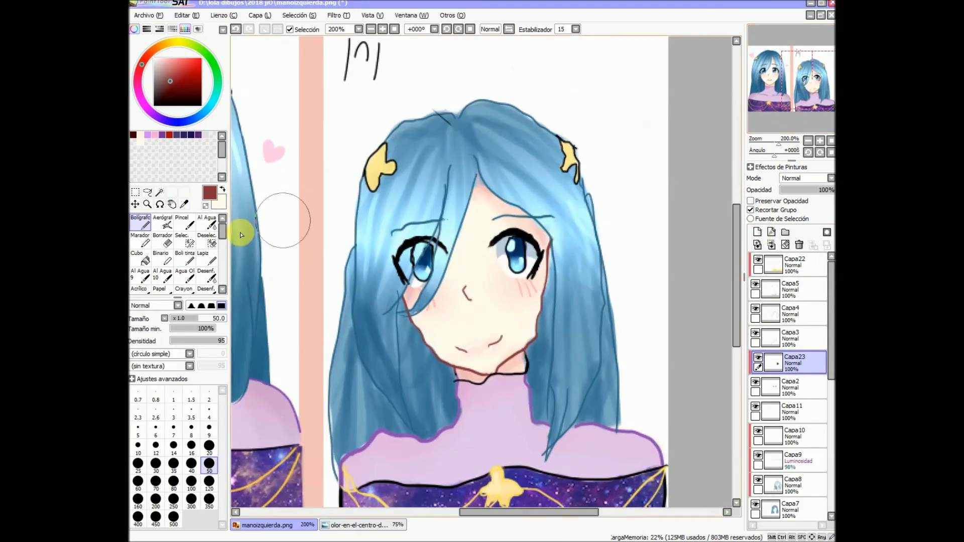
Tint the black eyelash outlines with blue sampled from the hair, using the airbrush at size 20.
right_click(241, 235)
left_click(162, 223)
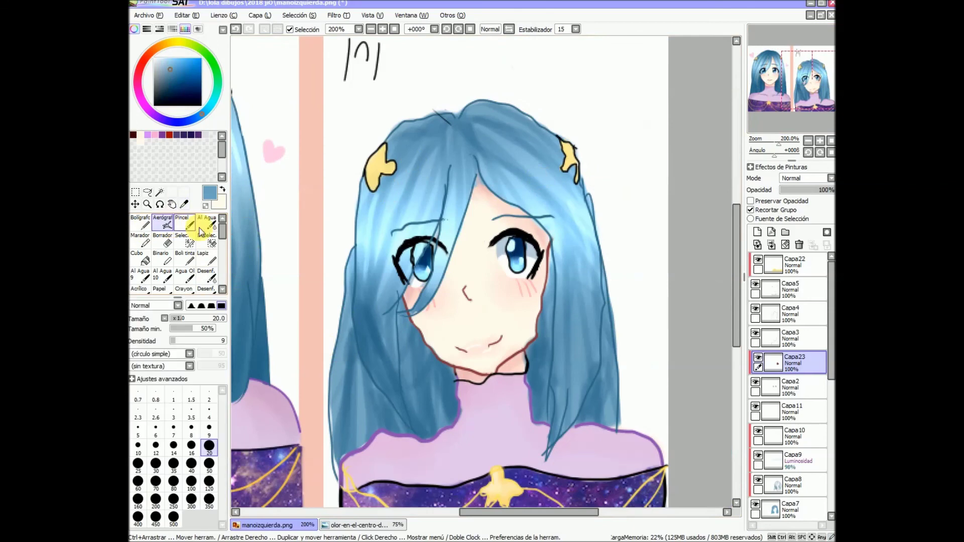
left_click(757, 232)
left_click_drag(770, 424, 770, 280)
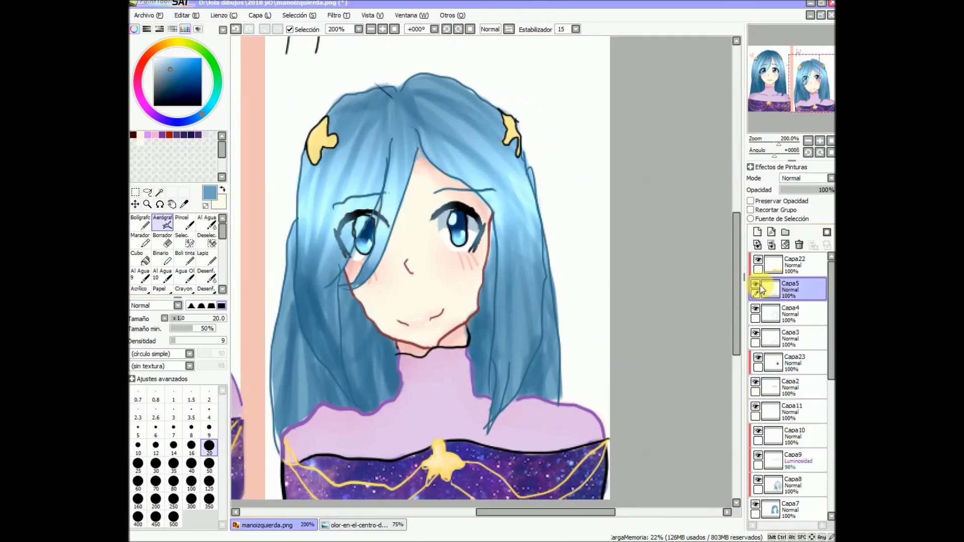
Recolour the collar outline purple on Capa24 clipped to Capa5 and the remaining black neck line on Capa25 clipped to Capa3, at size 35.
left_click(141, 224)
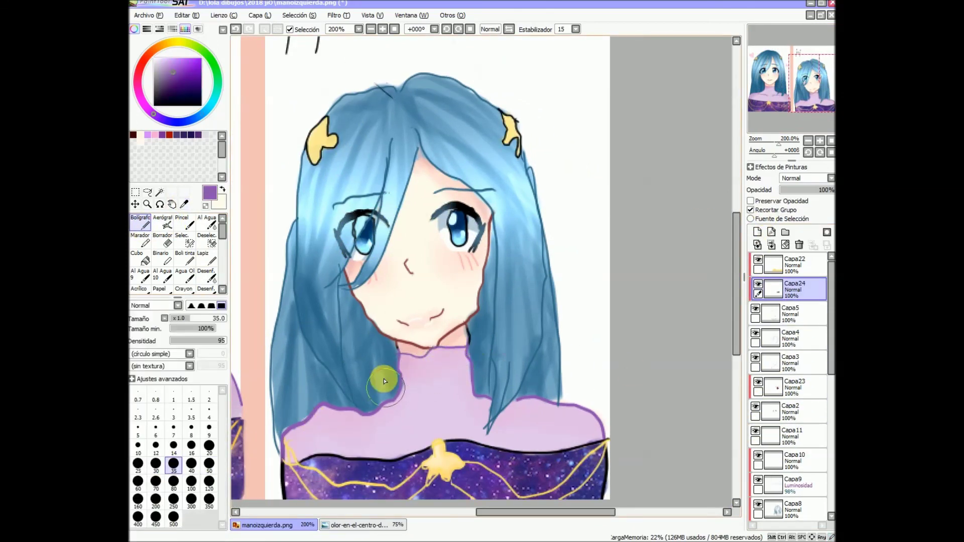
left_click(773, 335)
left_click(757, 232)
key("ctrl+0")
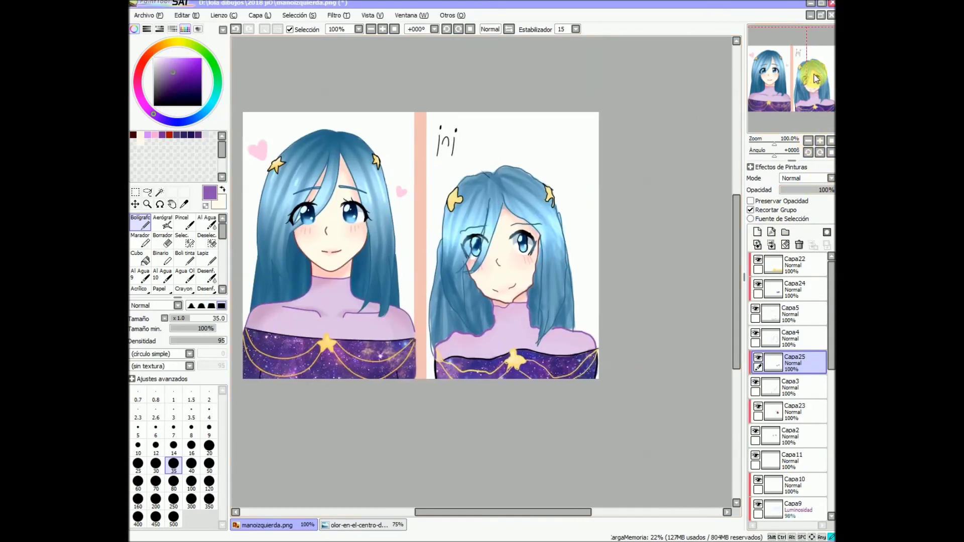
Paint a large and a small heart beside the redrawn girl's head on new layer Capa26, in pale pink sampled from the reference.
left_click(184, 204)
left_click(382, 197)
left_click(141, 223)
left_click(819, 141)
left_click(757, 232)
mouse_move(502, 191)
left_mouse_down()
mouse_move(510, 286)
mouse_move(563, 211)
left_mouse_up()
mouse_move(419, 161)
left_mouse_down()
mouse_move(602, 179)
mouse_move(611, 324)
mouse_move(577, 284)
left_mouse_up()
key("ctrl+t")
key("Return")
left_click(808, 140)
left_click(808, 141)
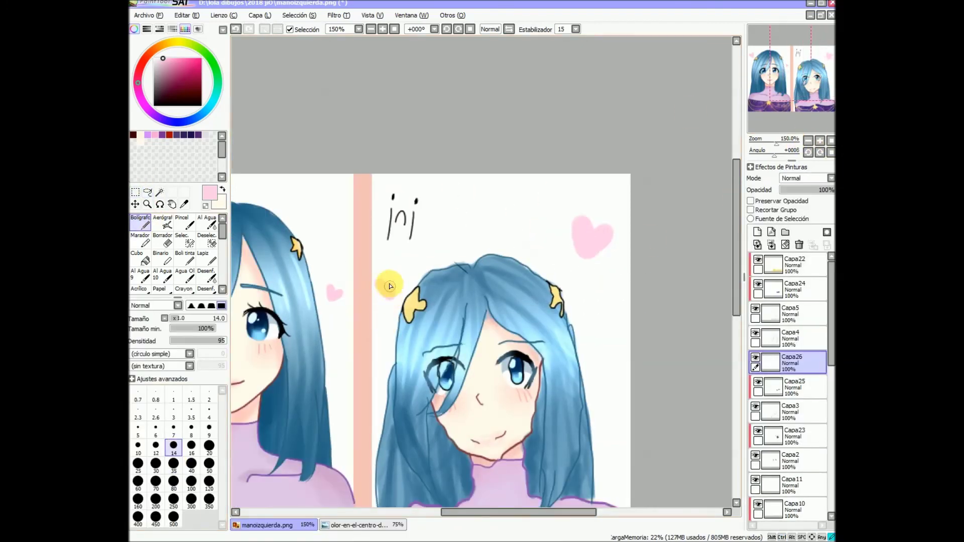
left_click(808, 140)
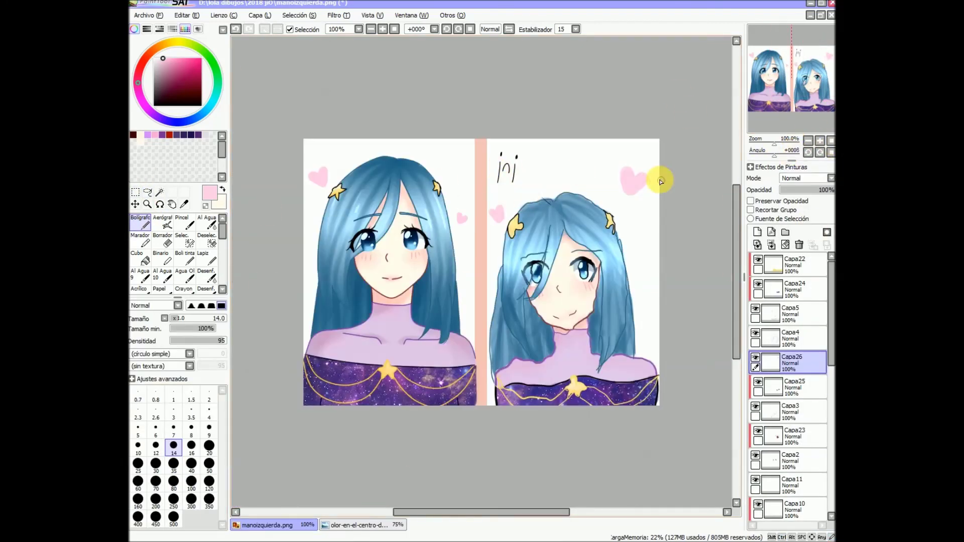